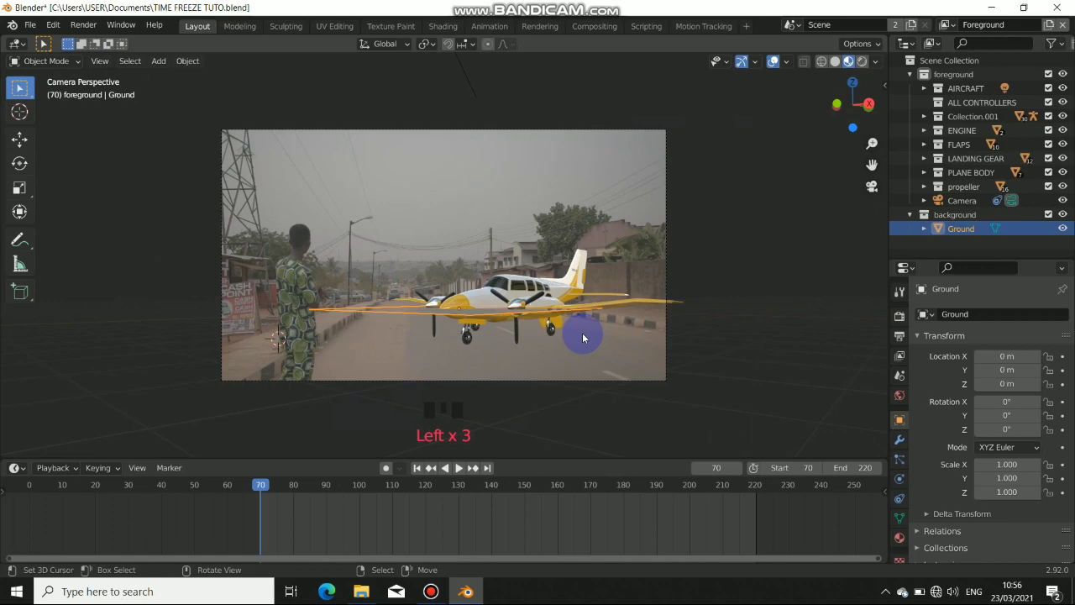
- Orbit out of camera view to see the yellow twin-prop plane from above and low side
middle_click_drag(476, 326, 581, 338)
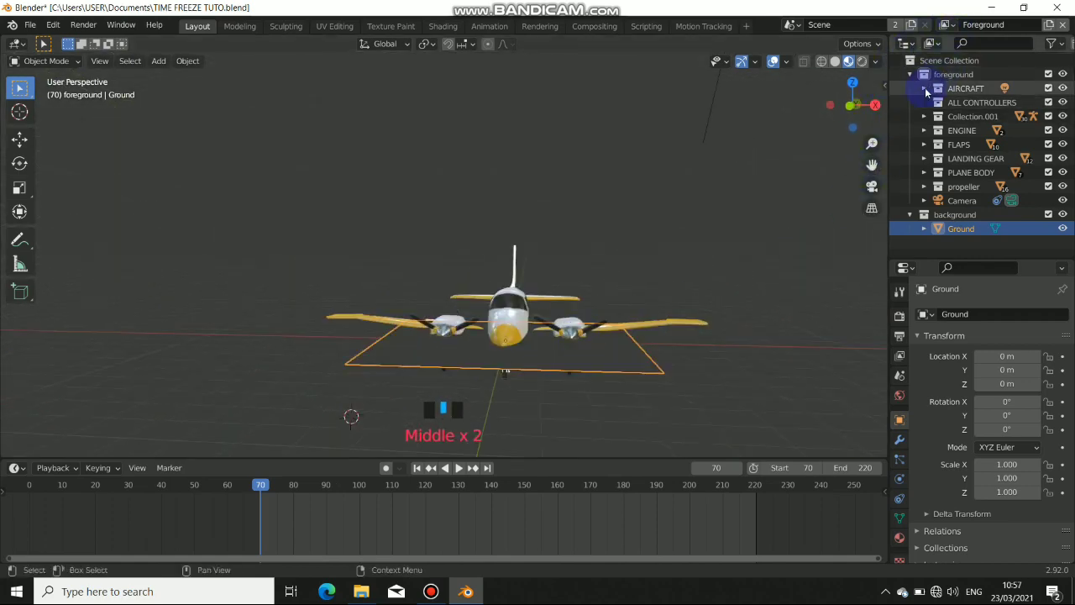
middle_click_drag(537, 277, 636, 353)
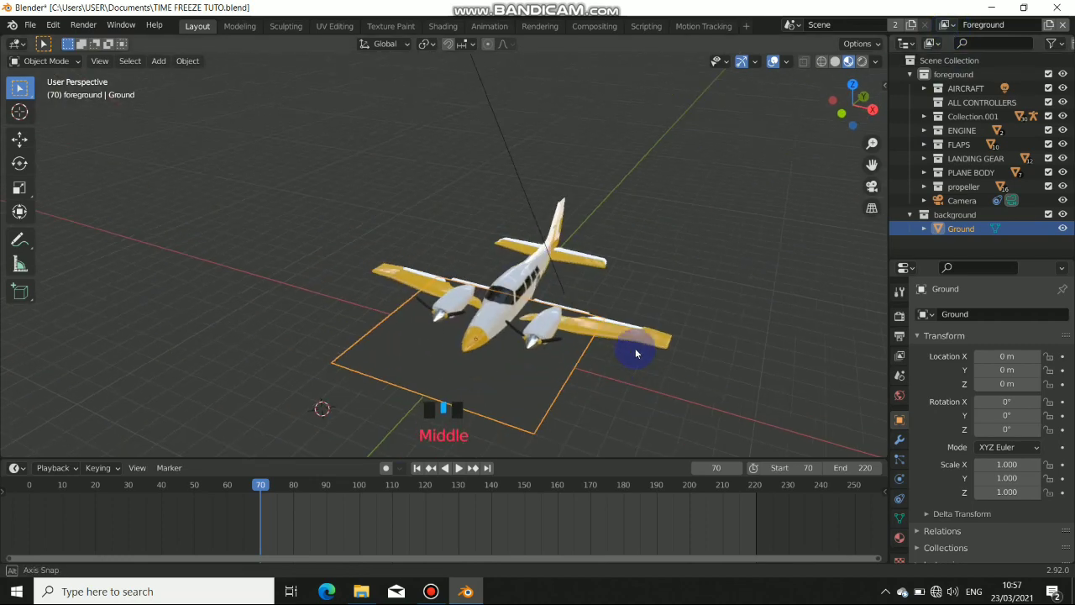
middle_click_drag(543, 257, 485, 307)
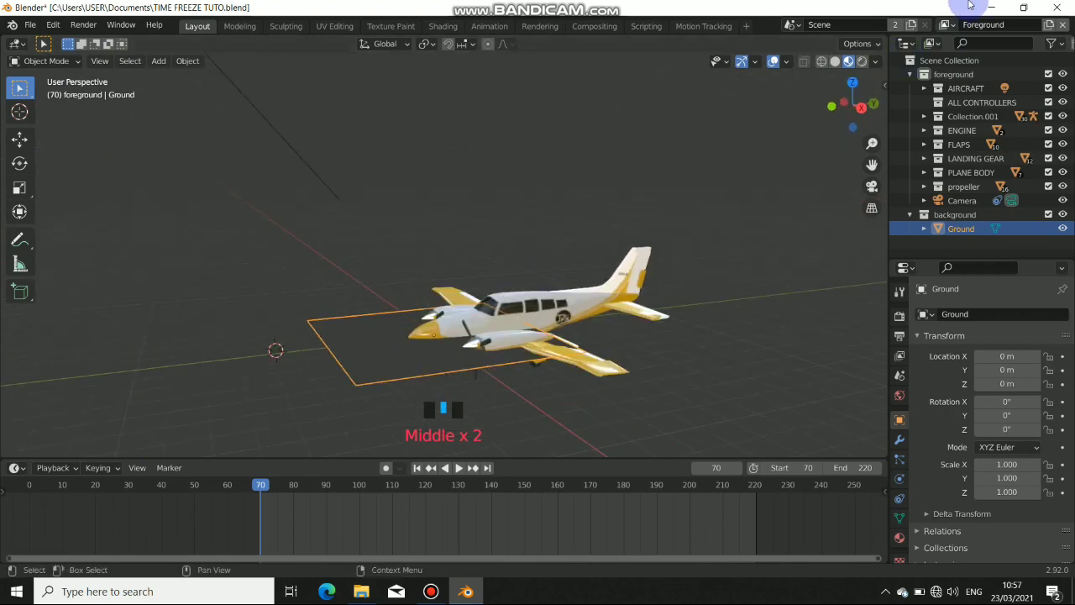
- Switch to the Background view layer and remove it
left_click(943, 27)
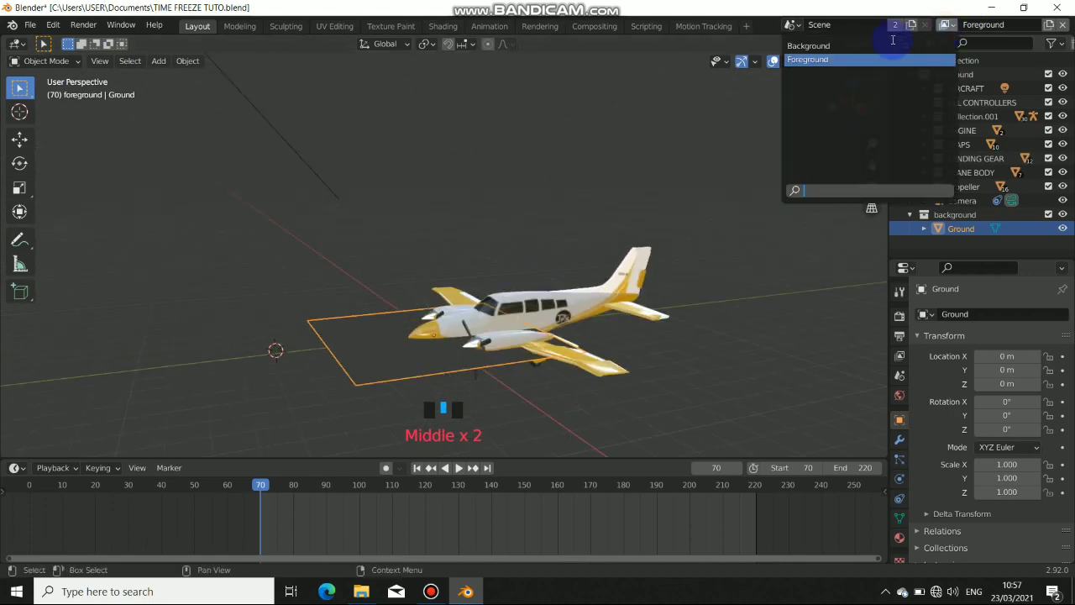
left_click(840, 45)
left_click(1063, 28)
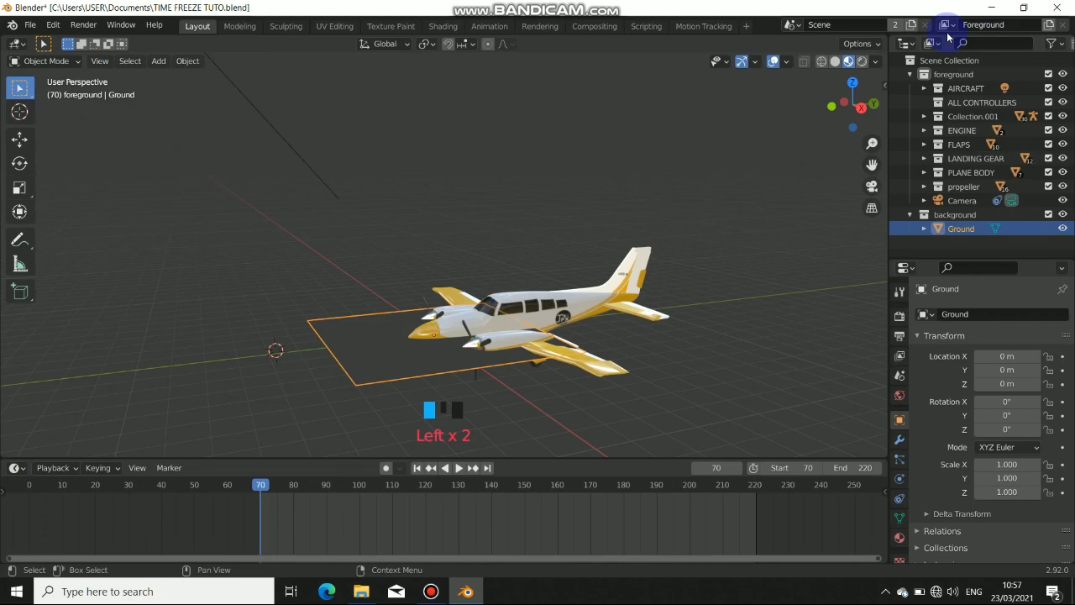
left_click(947, 26)
left_click(947, 27)
- In the enlarged Outliner, select the Ground object and background collection and delete both
left_click_drag(930, 258, 926, 315)
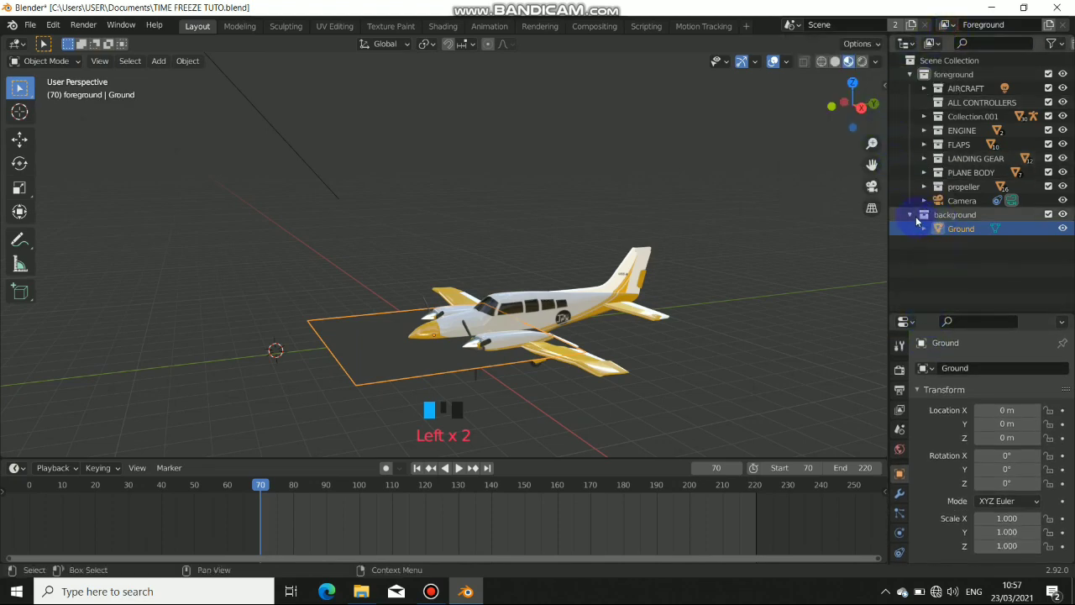
left_click(910, 215)
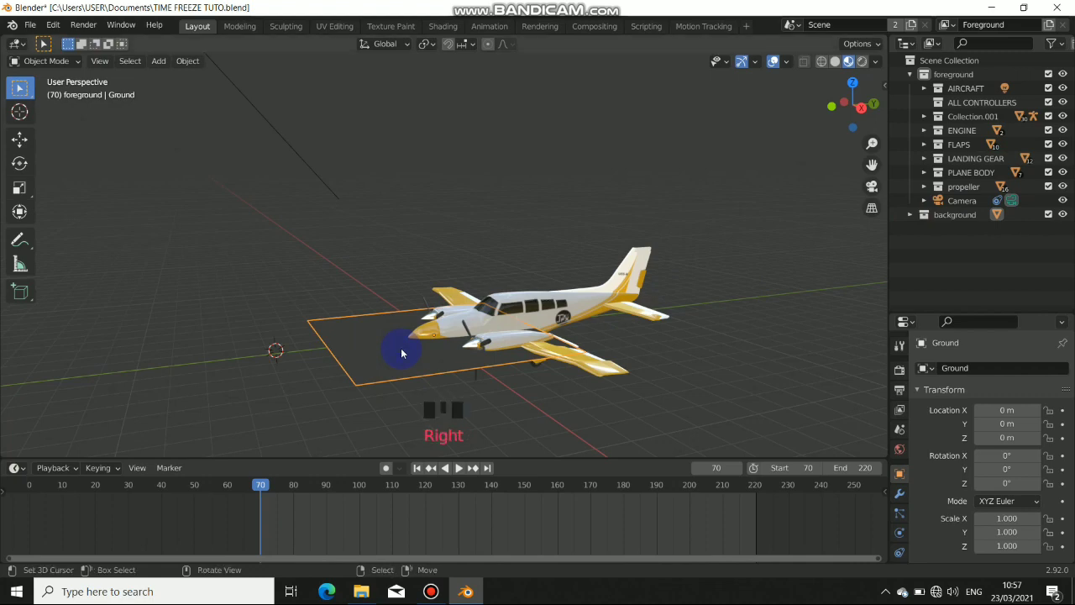
left_click(909, 215)
left_click(529, 364)
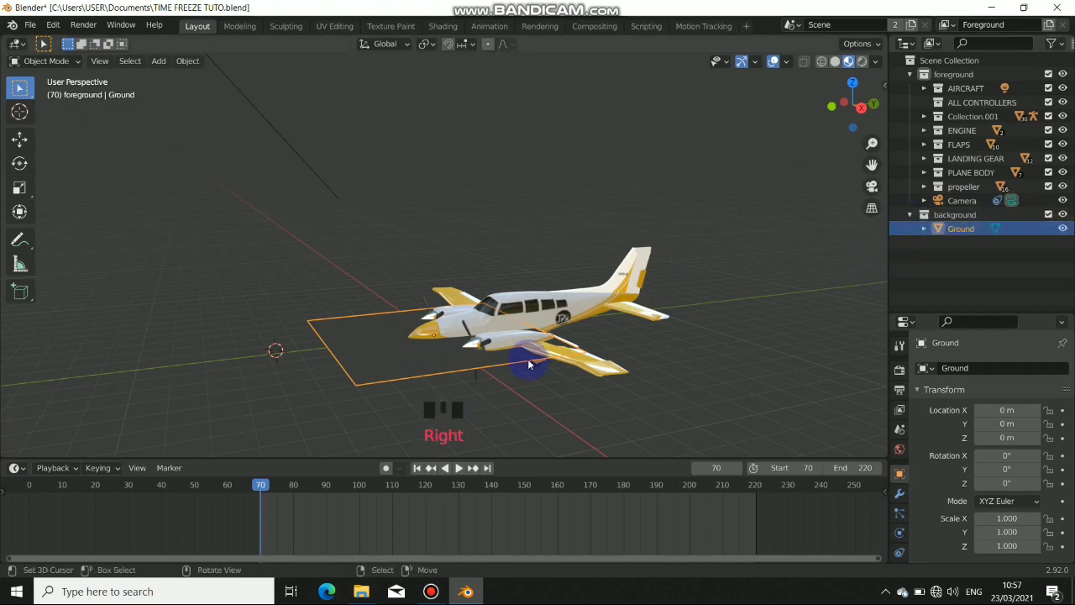
left_click(960, 225)
left_click(953, 216)
left_click(953, 227)
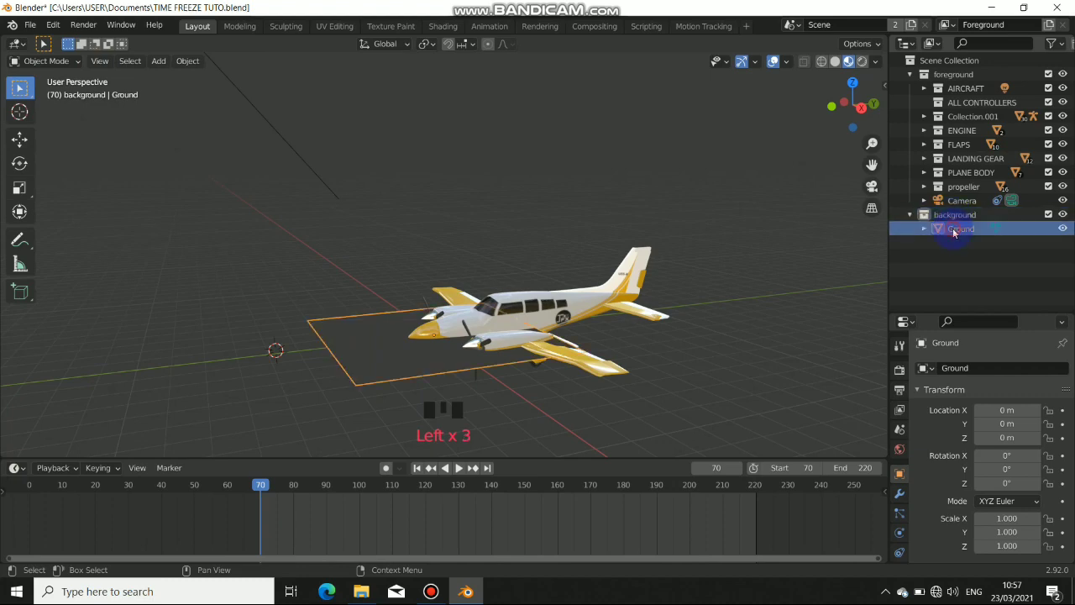
left_click(952, 232, "shift")
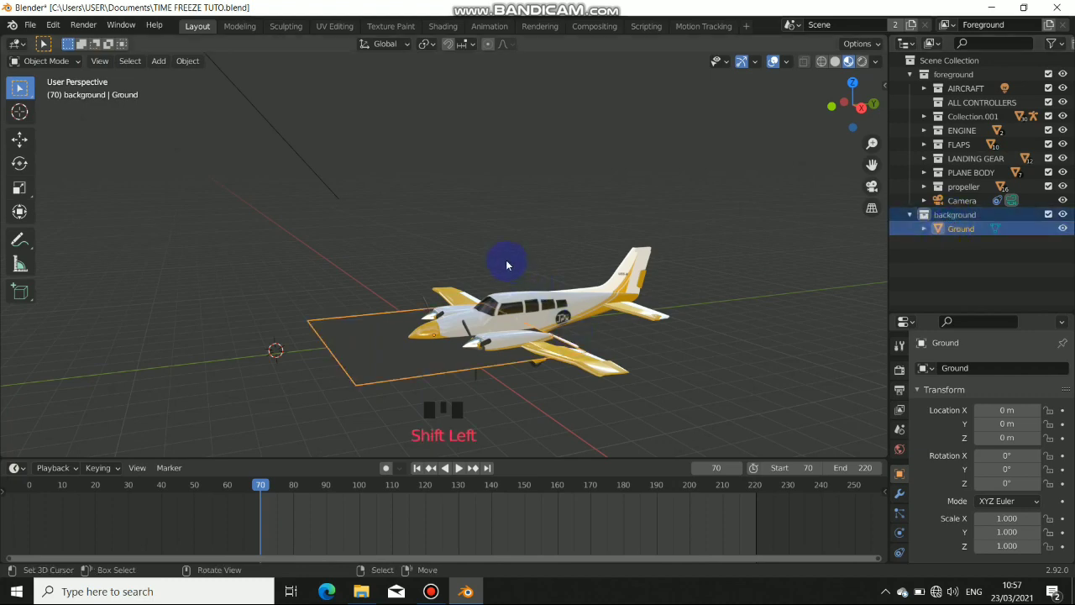
key("Delete")
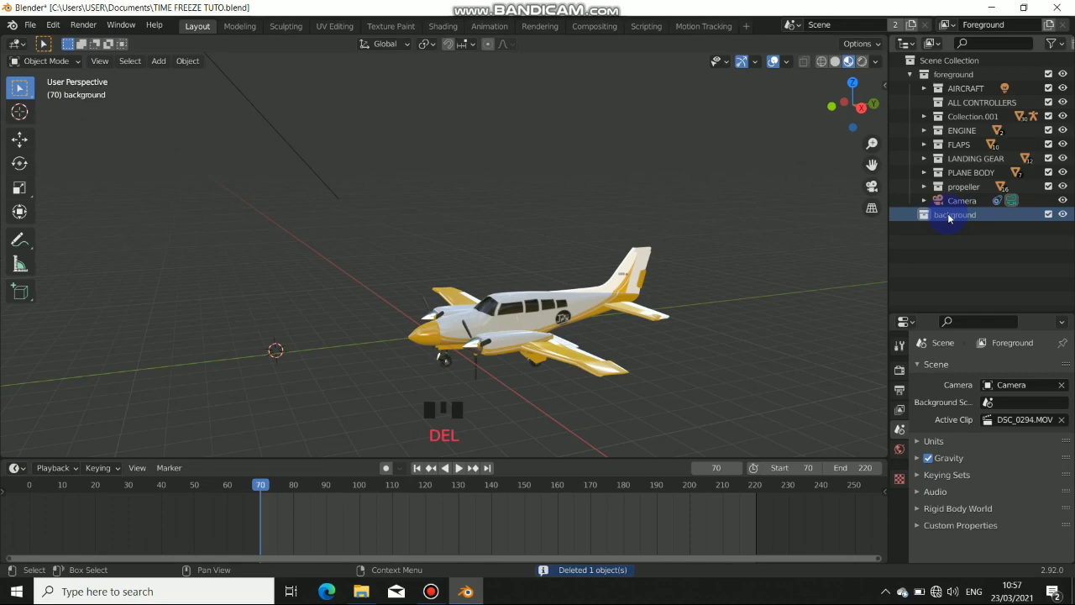
key("Delete")
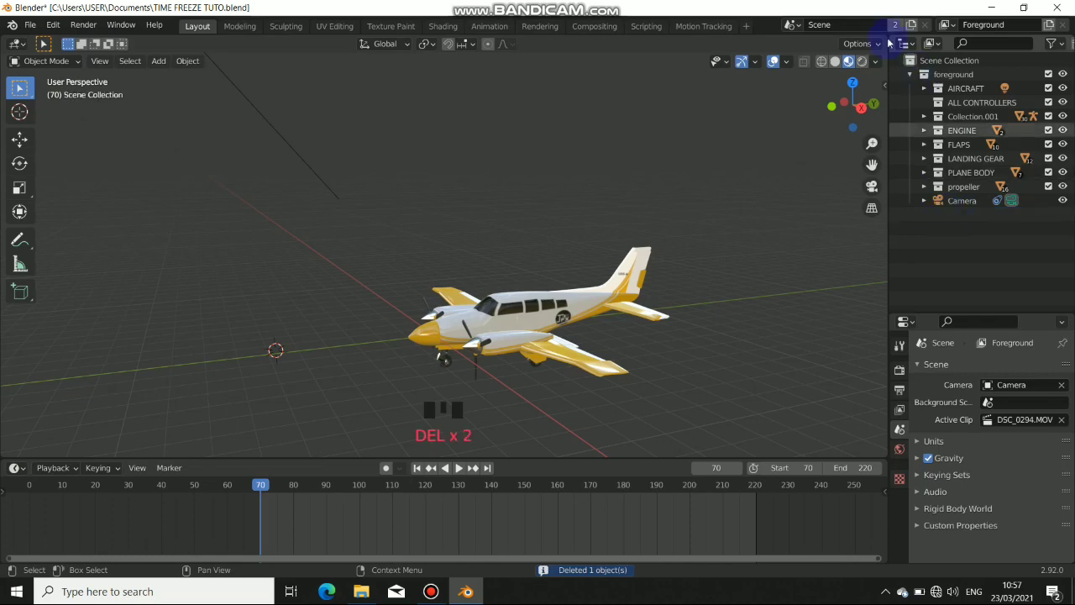
middle_click_drag(437, 337, 557, 266)
- Toggle the camera view, orbit to a top-down view, and select the camera
scroll(583, 317, "down", 5)
scroll(629, 298, "up", 6)
key("KP_0")
key("KP_0")
key("KP_0")
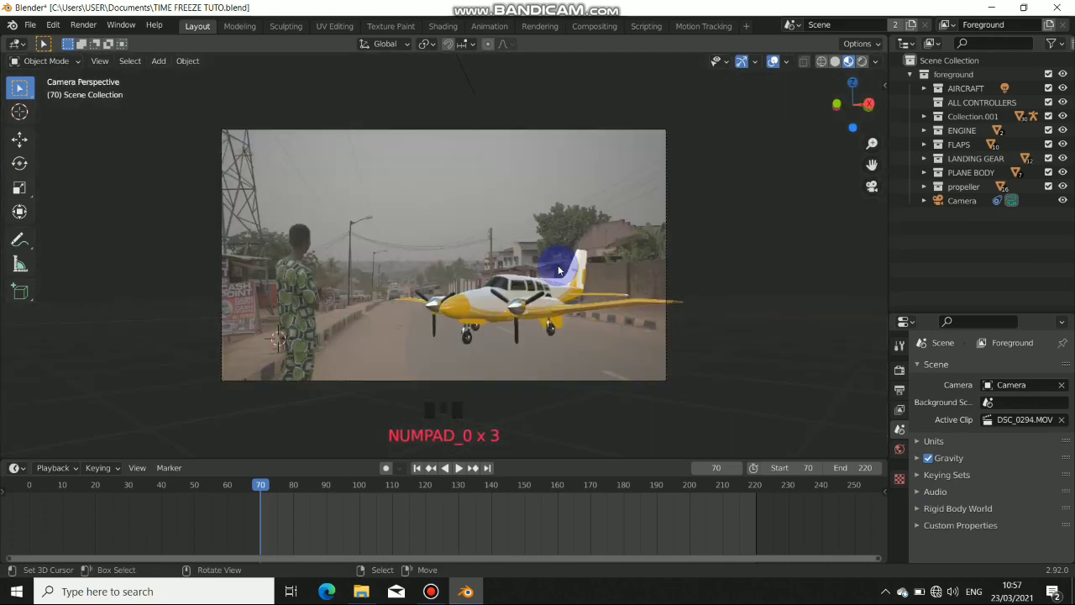
key("KP_0")
key("KP_0")
key("KP_0")
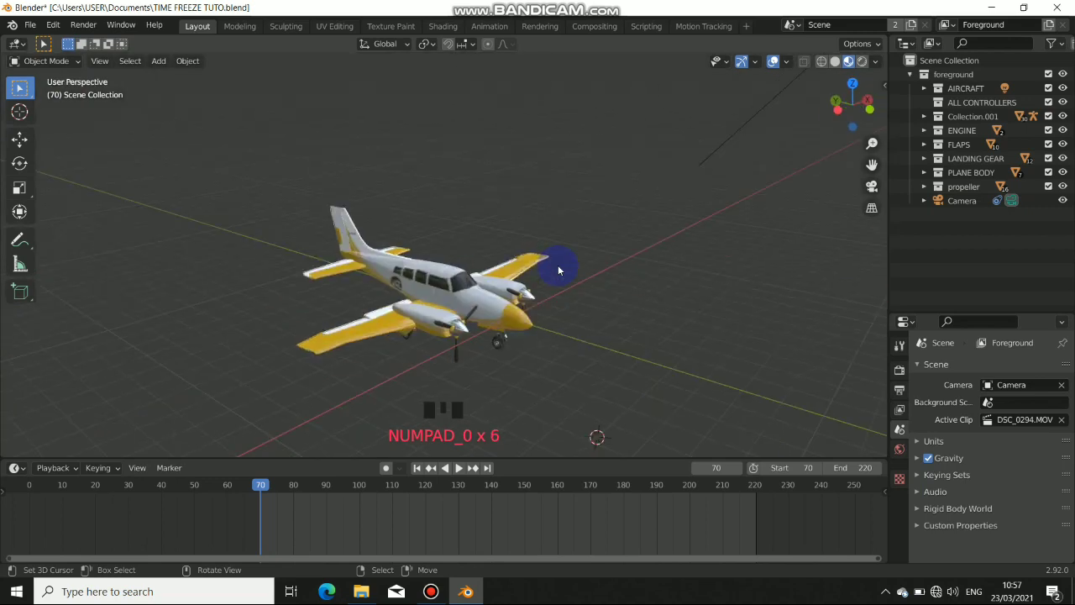
scroll(557, 267, "down", 3)
middle_click_drag(583, 278, 580, 363)
right_click(580, 363)
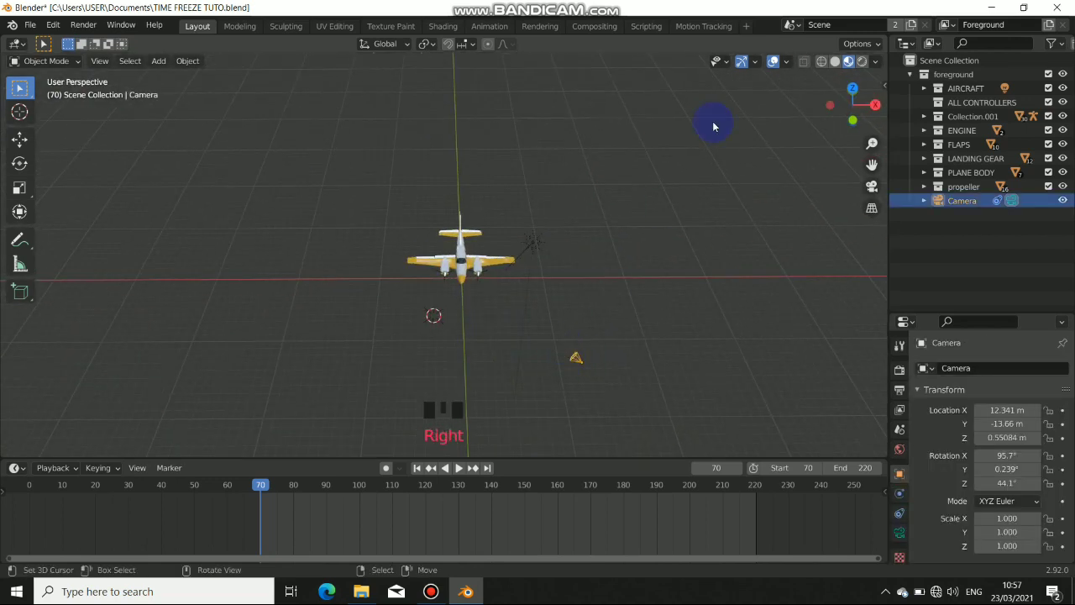
- Enable Motion Tracking in the Viewport Overlays to show the track markers
left_click(790, 66)
left_click(696, 149)
left_click(790, 62)
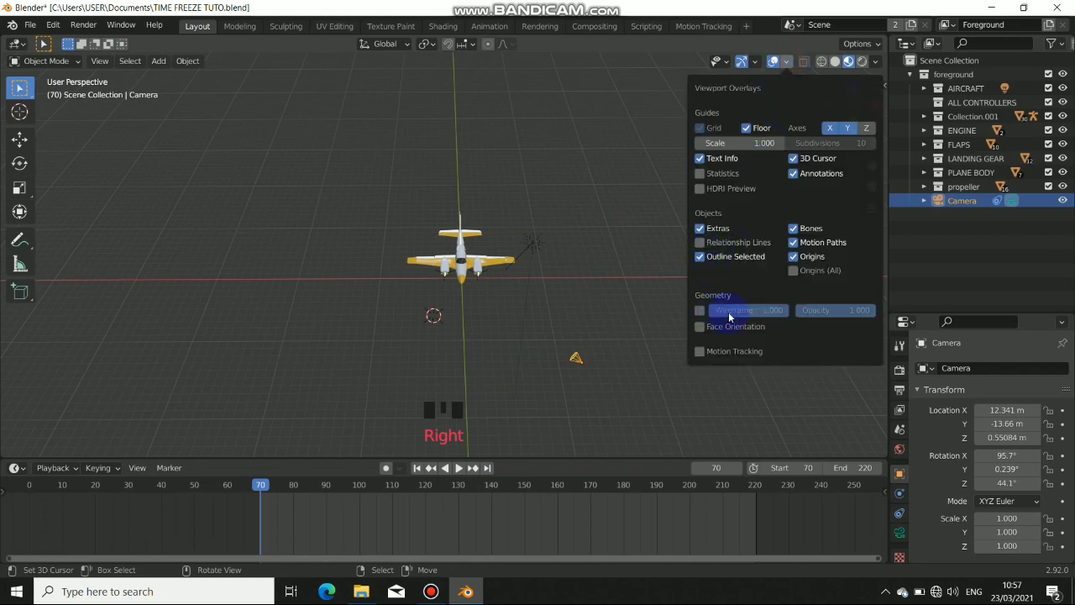
left_click(699, 351)
middle_click_drag(479, 312, 456, 360)
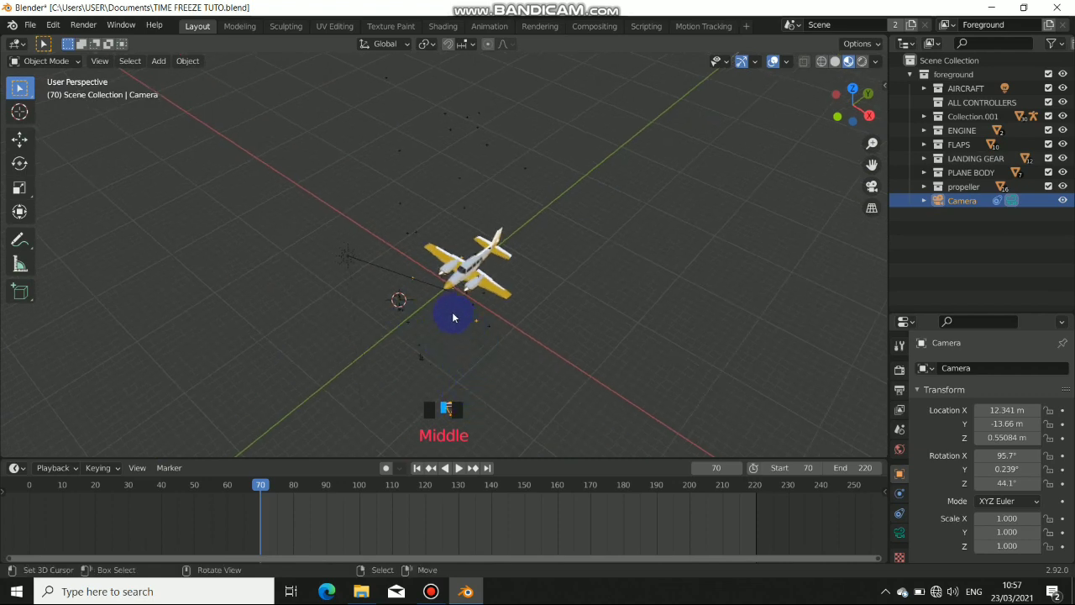
- From top view, rotate the camera to -4.63° and slide it to X -0.889 m, then check through it
key("KP_7")
scroll(503, 340, "down", 2)
middle_click_drag(547, 312, 662, 364, "shift")
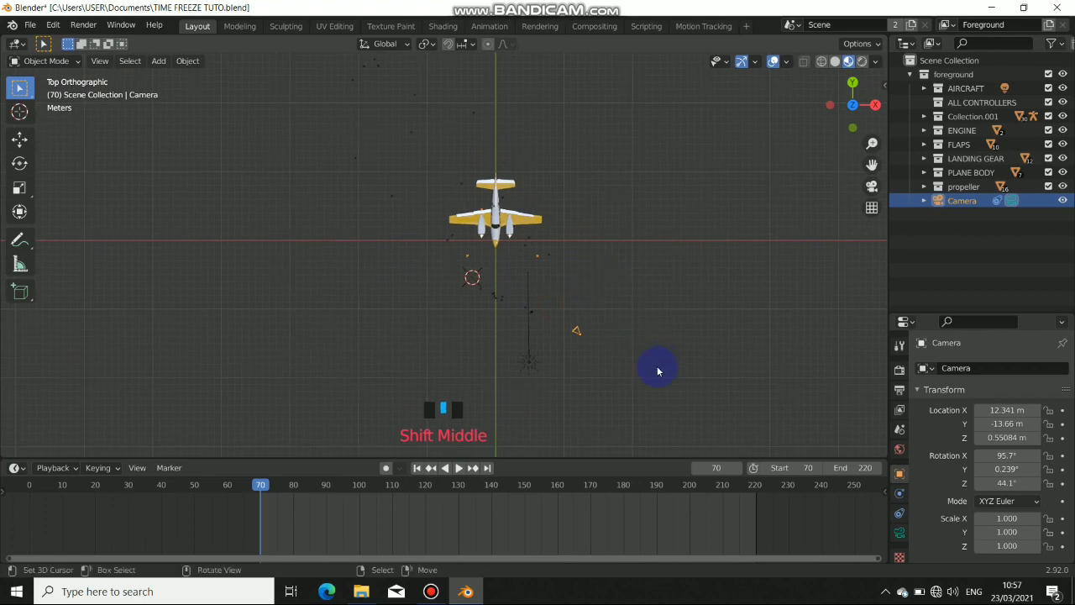
key("r")
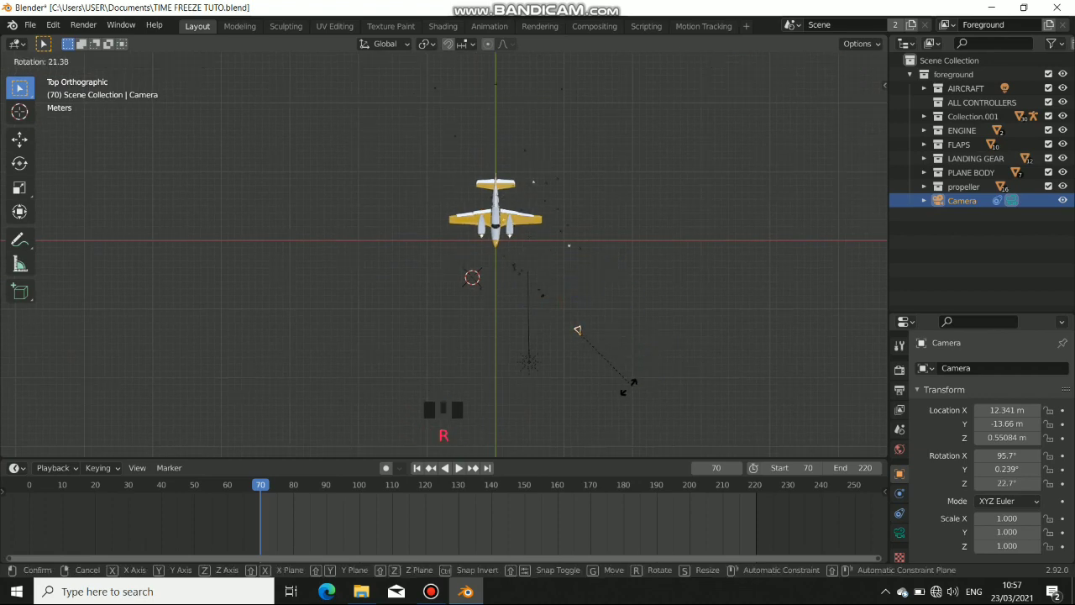
left_click(598, 393)
left_click(19, 139)
left_click_drag(634, 331, 550, 329)
middle_click_drag(587, 352, 572, 266)
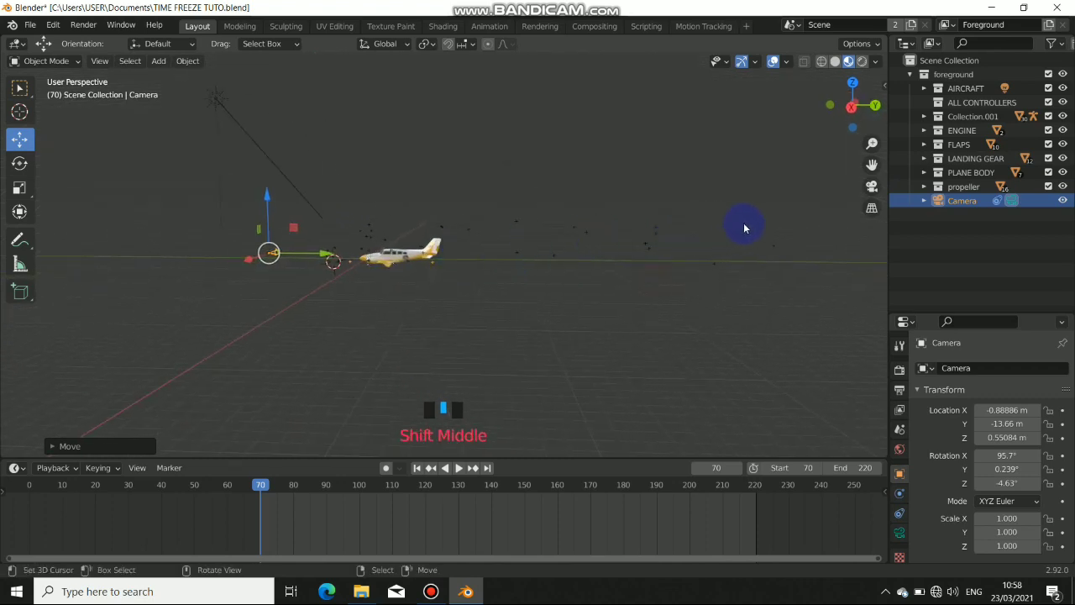
middle_click_drag(356, 312, 322, 291)
key("KP_0")
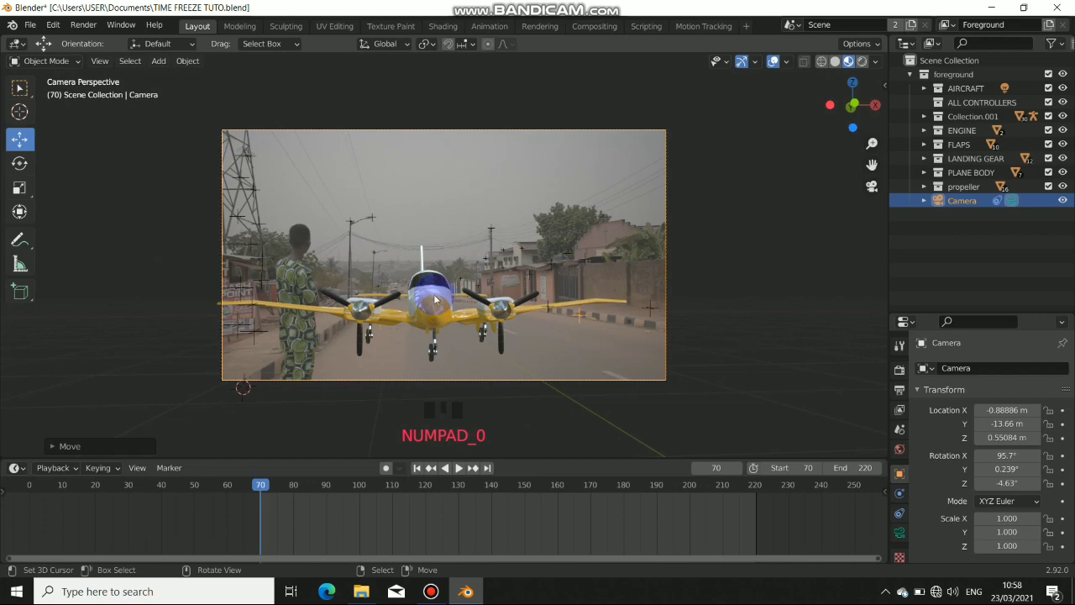
- Scrub the timeline through frames 173 and 113, settling on frame 106
mouse_move(408, 499)
left_mouse_down()
mouse_move(391, 497)
mouse_move(596, 506)
mouse_move(400, 487)
left_mouse_up()
middle_click_drag(384, 319, 515, 323, "shift")
left_click_drag(405, 495, 379, 496)
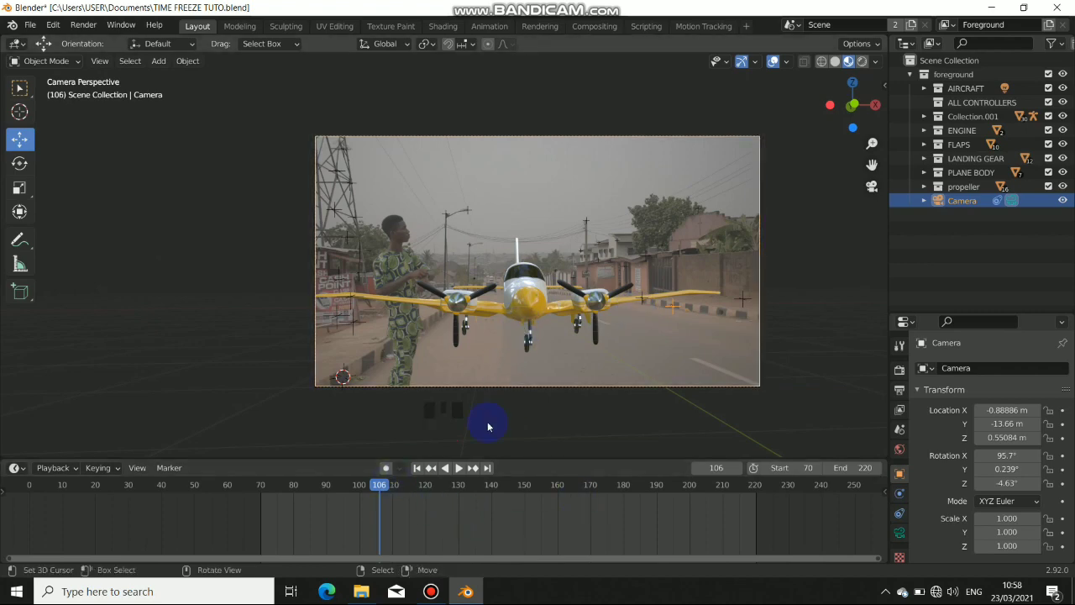
- Orbit out of camera view to examine the plane's sides and top
mouse_move(507, 303)
middle_mouse_down()
mouse_move(515, 305)
mouse_move(395, 330)
mouse_move(421, 347)
mouse_move(629, 367)
mouse_move(619, 343)
mouse_move(527, 301)
middle_mouse_up()
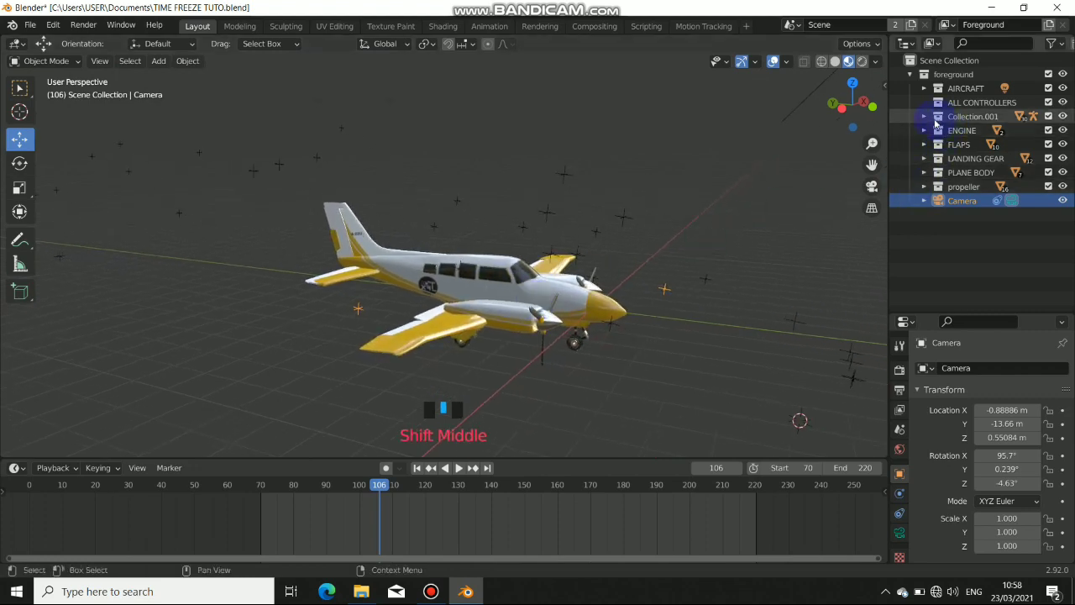
middle_click_drag(447, 334, 247, 345)
middle_click_drag(405, 297, 520, 337)
middle_click_drag(587, 332, 529, 307)
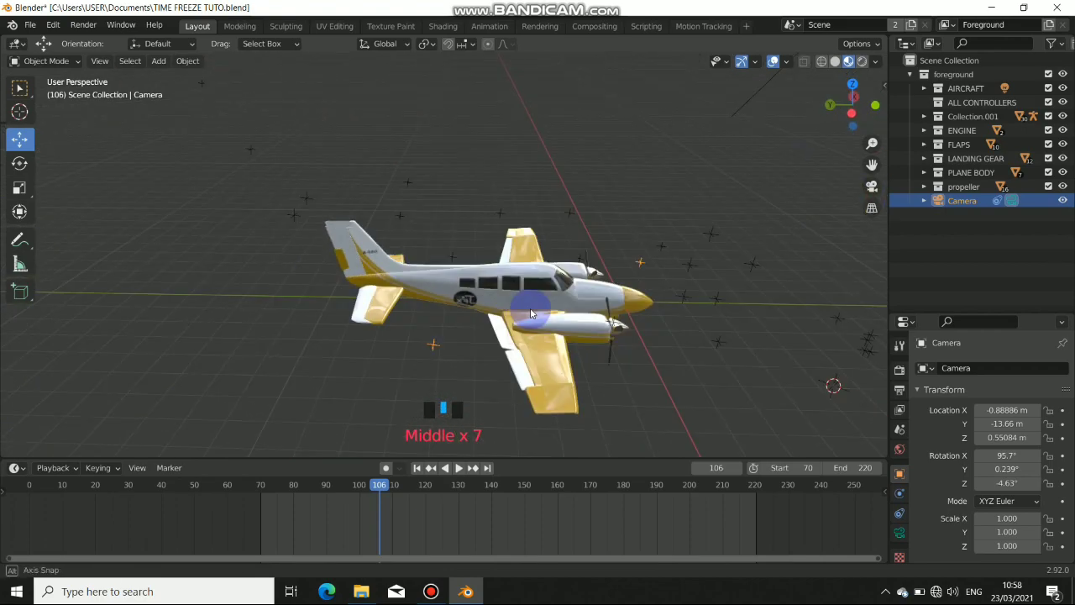
- Select the Armature in Collection.001 and put it into Pose Mode
left_click(925, 117)
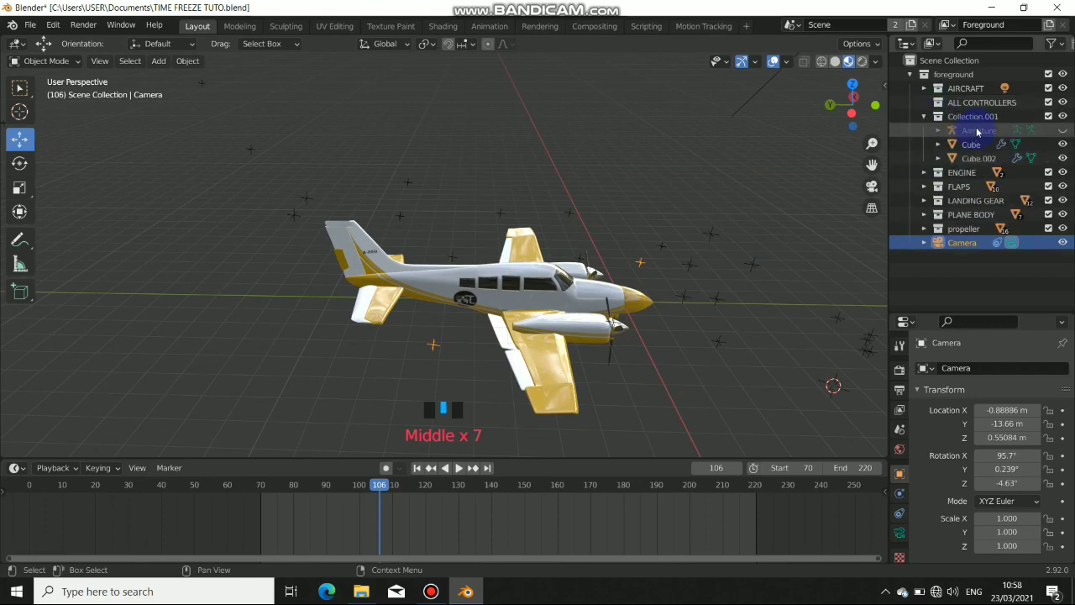
left_click(1050, 132)
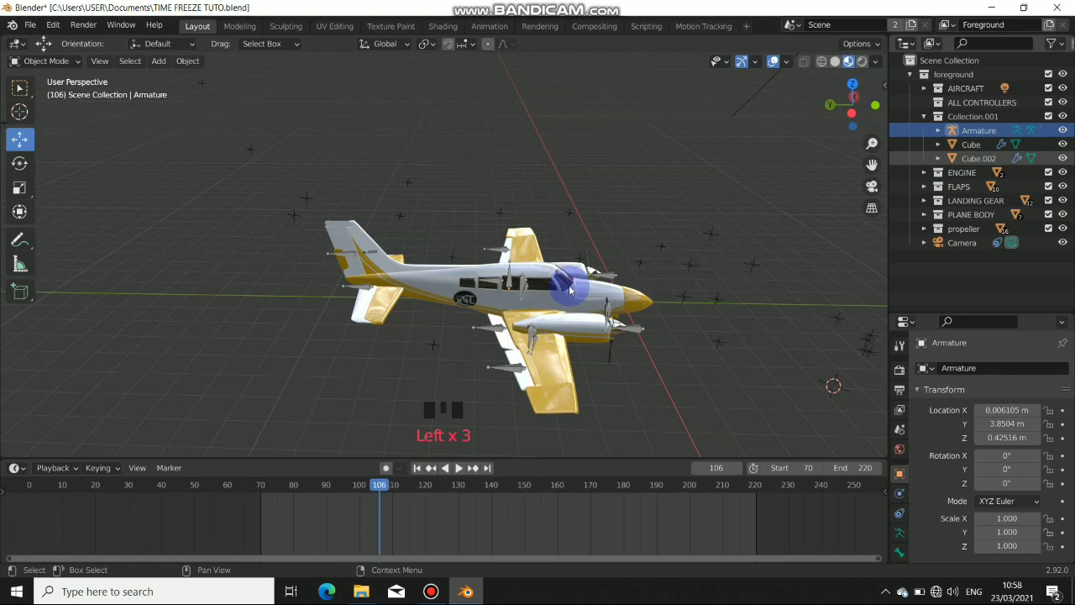
right_click(511, 286)
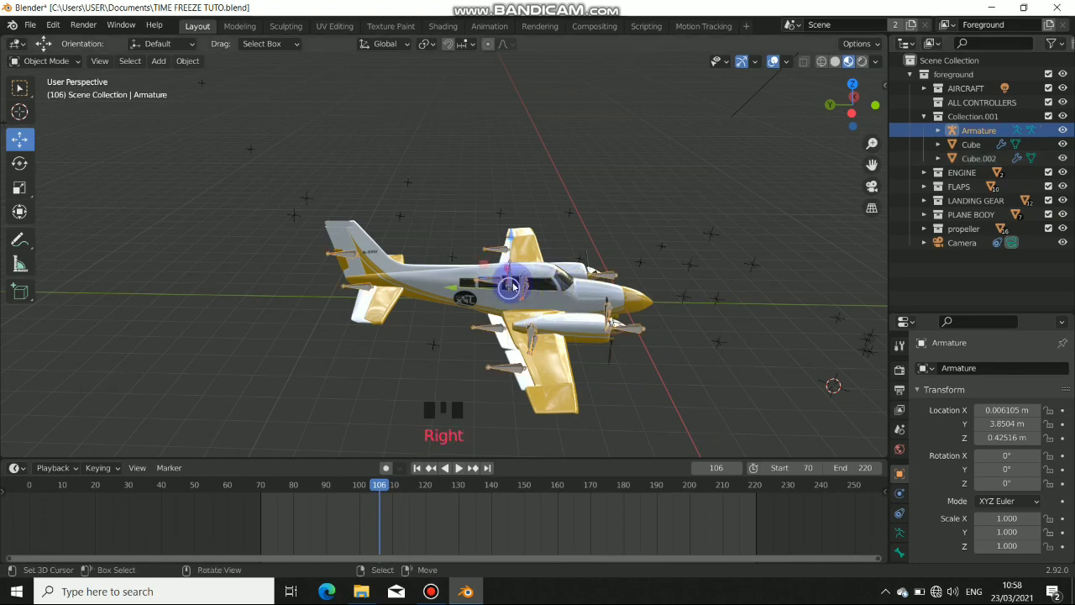
left_click(58, 60)
left_click(56, 106)
- Select the control bone and move it to raise the plane and shift it sideways
middle_click_drag(415, 299, 147, 191)
right_click(340, 304)
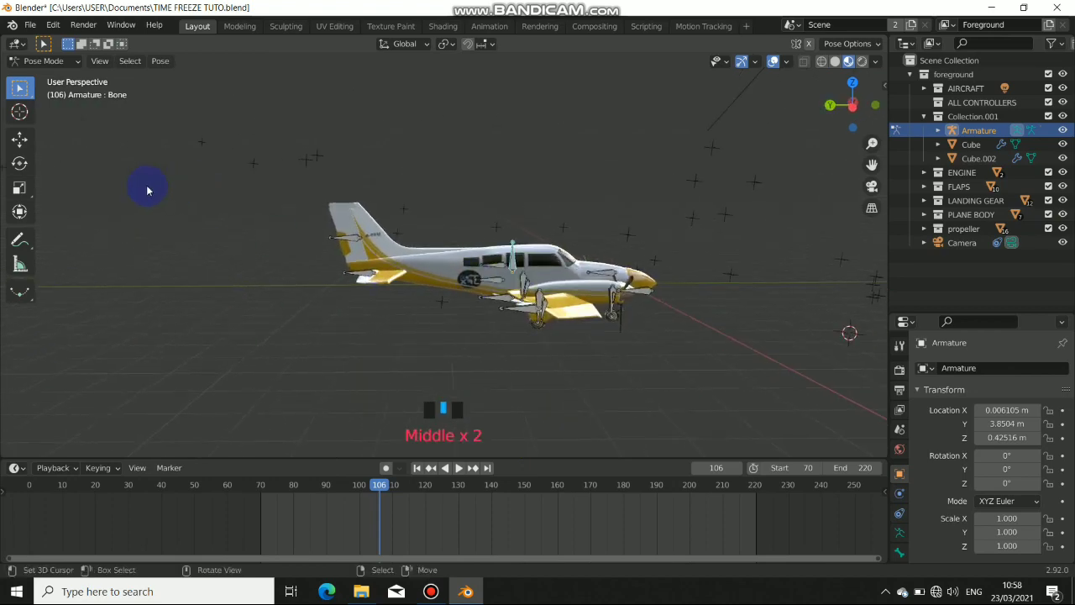
left_click(21, 140)
left_click_drag(499, 221, 513, 170)
left_click_drag(468, 225, 492, 298)
middle_click_drag(492, 298, 518, 316)
- In camera view, play the animation from the first frame, then stop and step back to frame 112
key("KP_0")
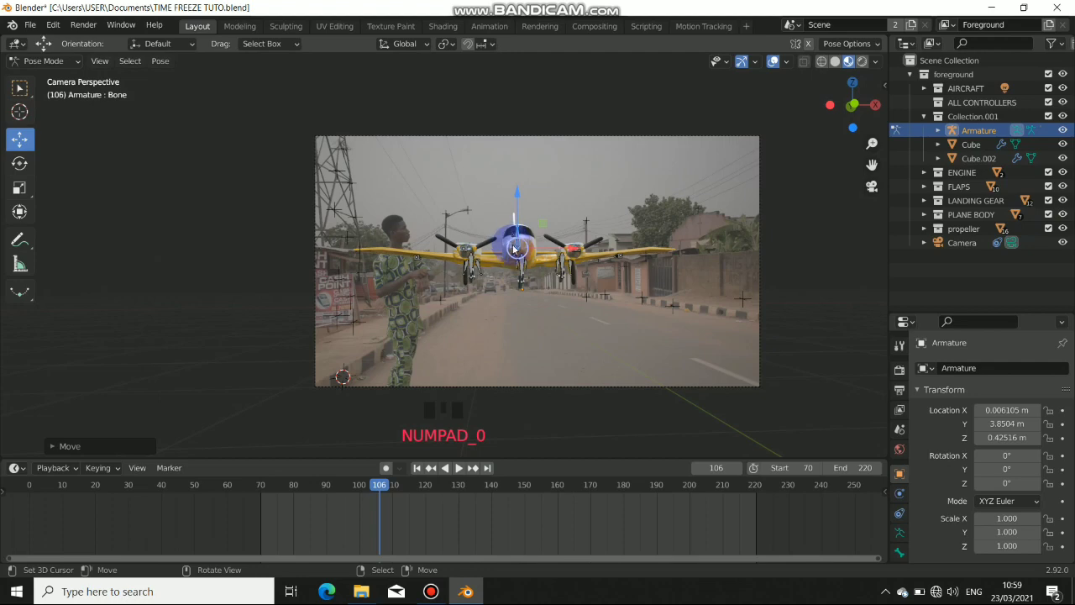
scroll(522, 316, "up", 4)
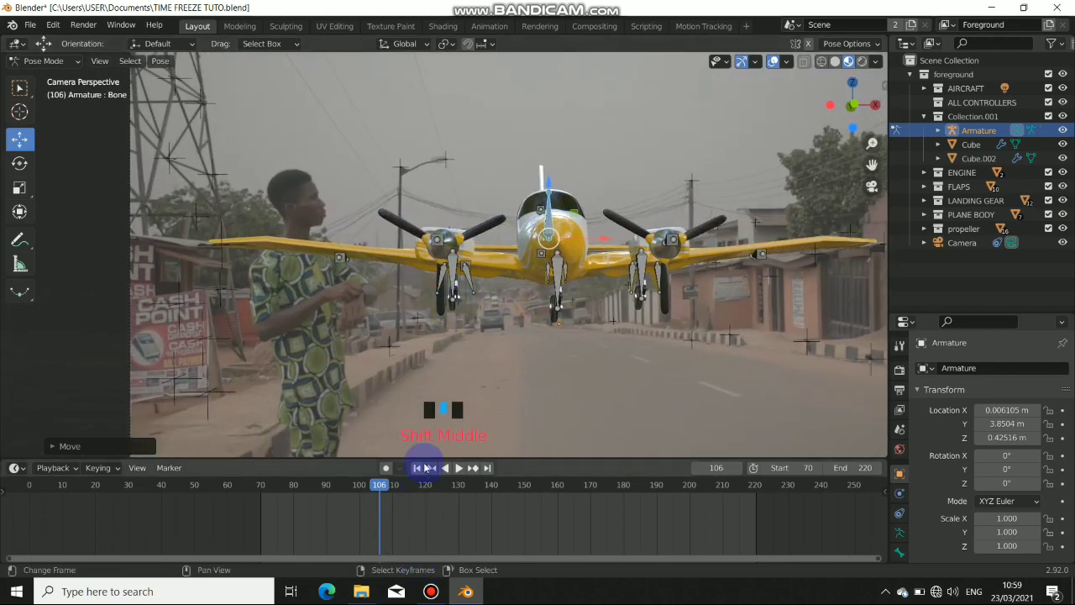
left_click(416, 468)
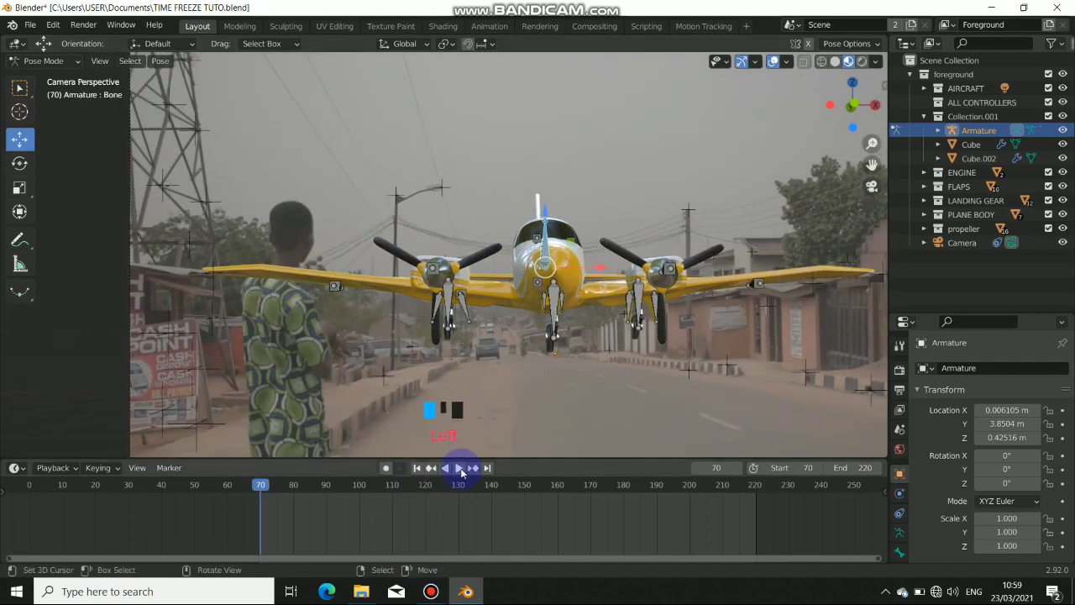
middle_click_drag(512, 392, 451, 467, "shift")
left_click(458, 468)
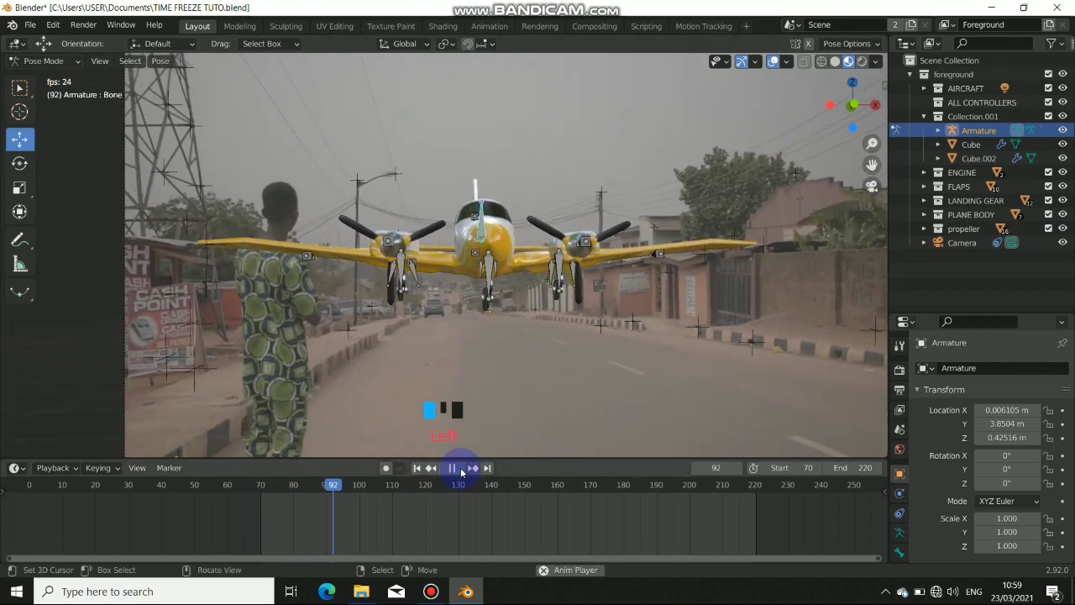
left_click(457, 469)
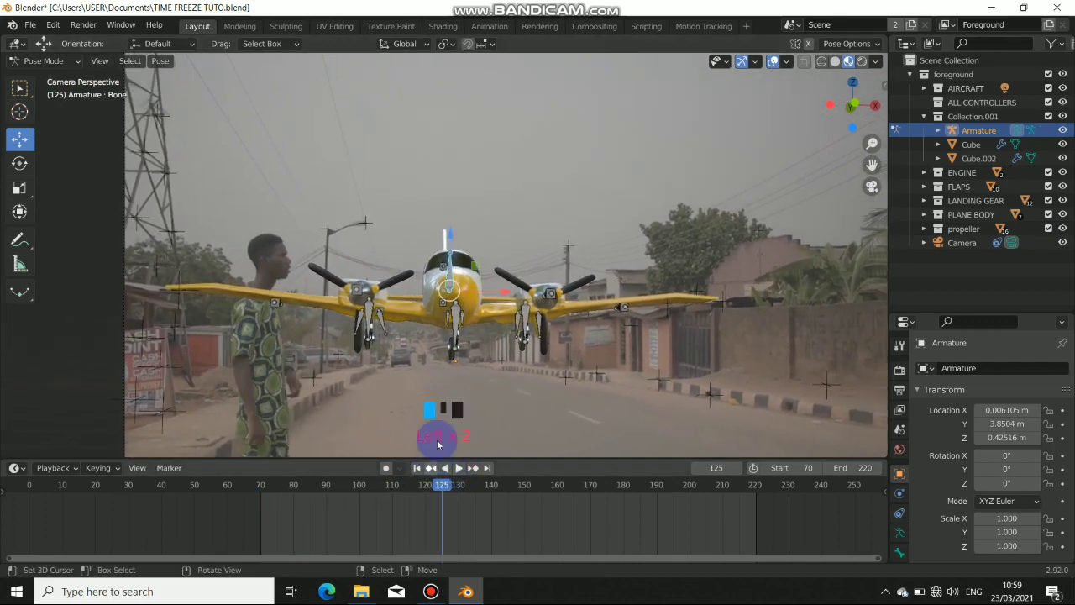
key("Left")
key("Left")
key("Left")
key("Left")
key("Left")
key("Left")
key("Left")
key("Left")
key("Left")
key("Left")
key("Left")
key("Left")
key("Left")
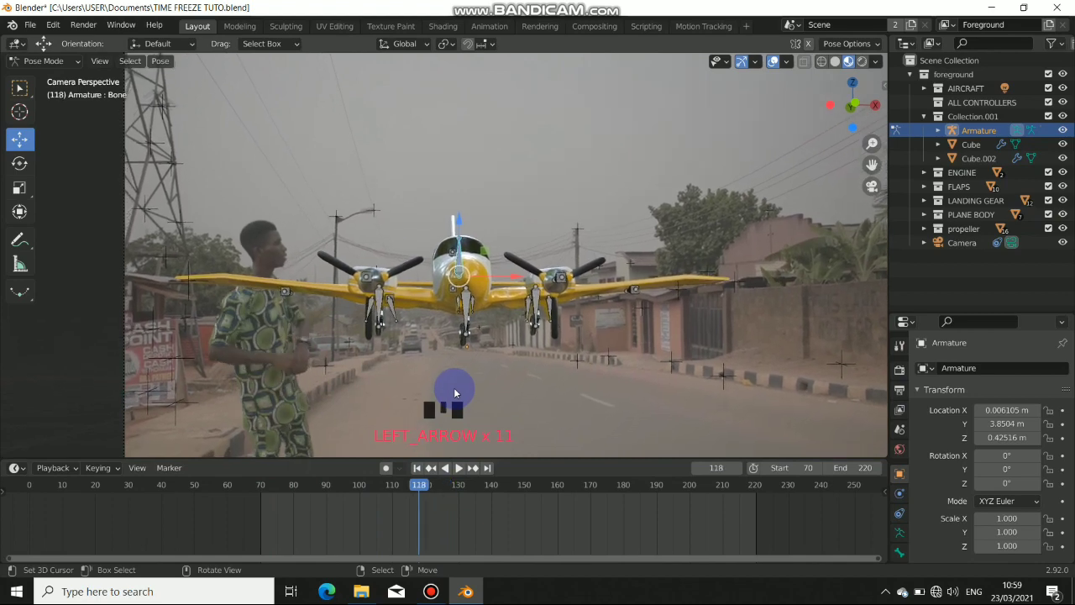
key("Left")
key("Left")
key("Left")
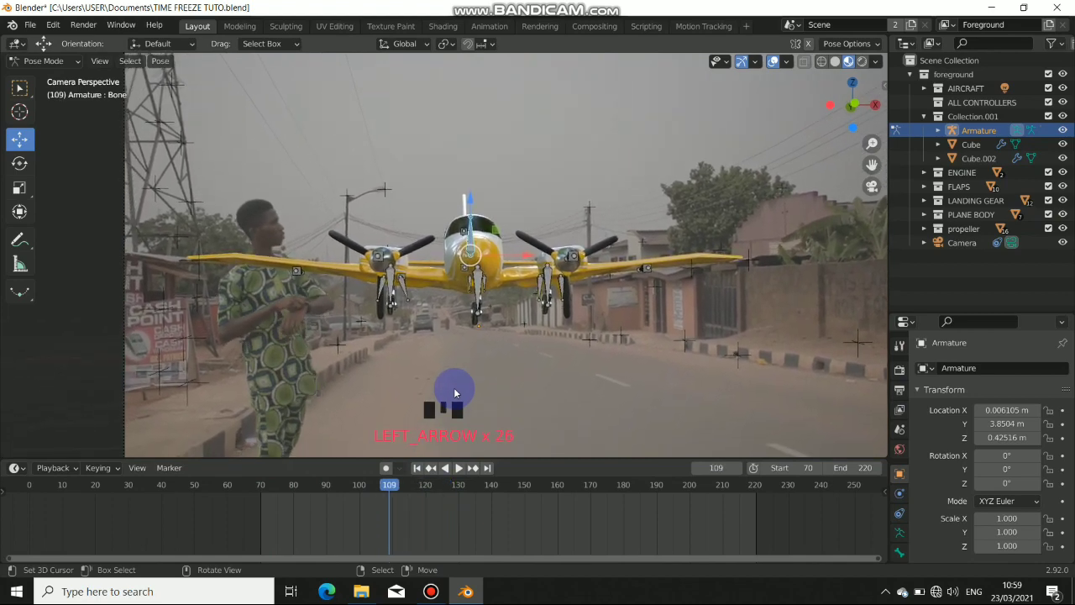
- Replay from the start, stop at frame 105, and return to the camera's view
left_click(417, 467)
left_click(458, 467)
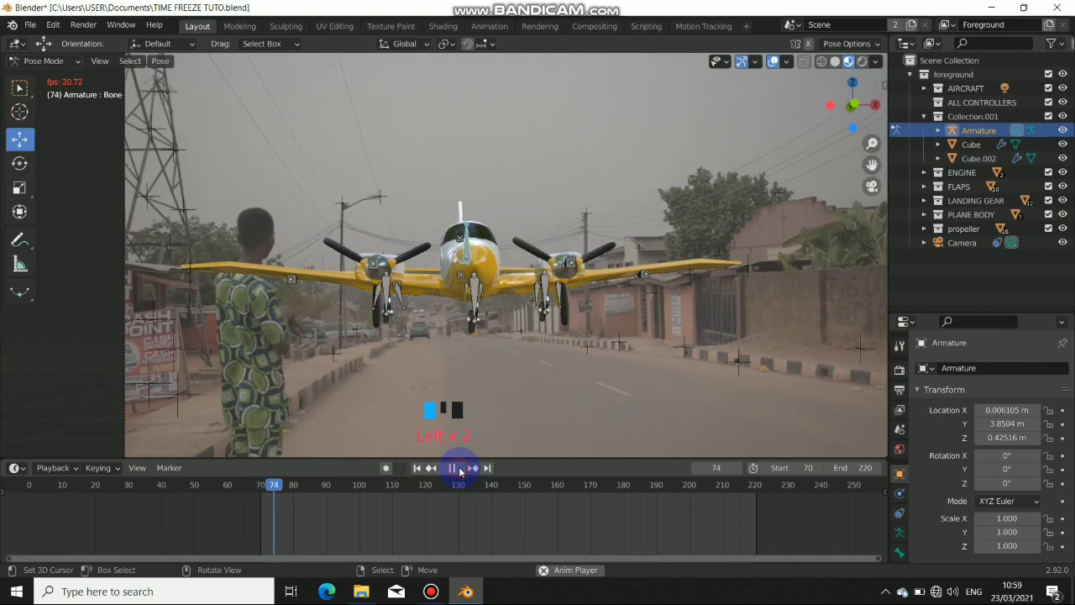
left_click(453, 468)
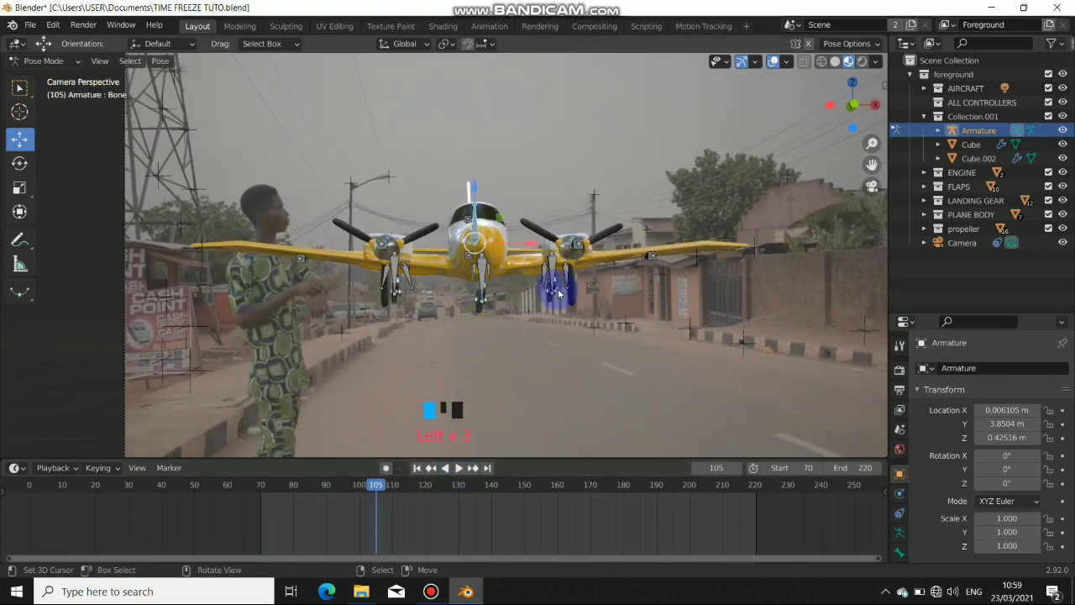
scroll(557, 291, "down", 1)
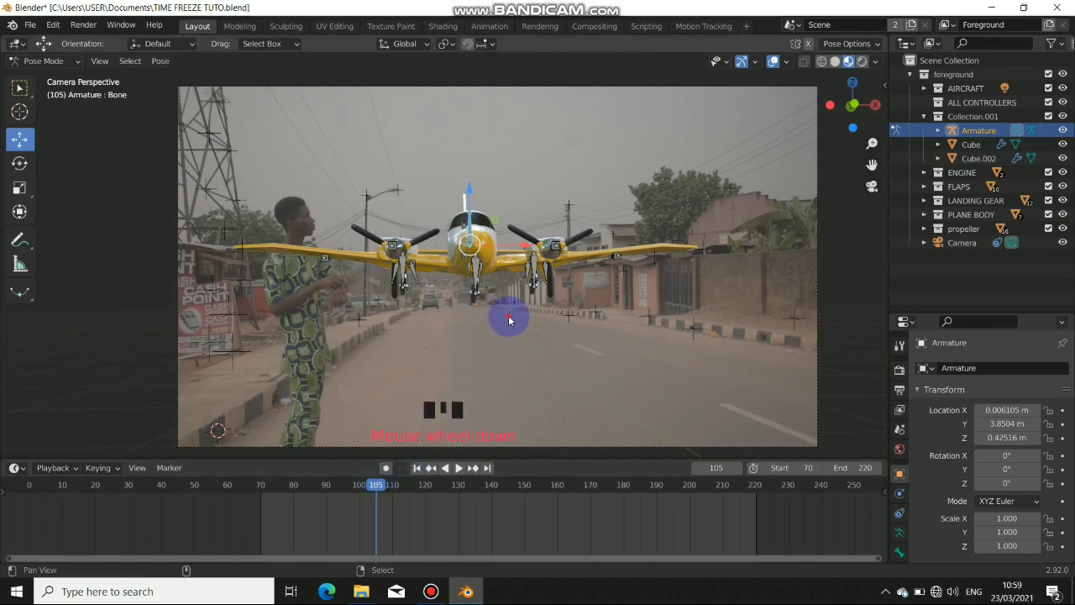
middle_click_drag(439, 312, 598, 355)
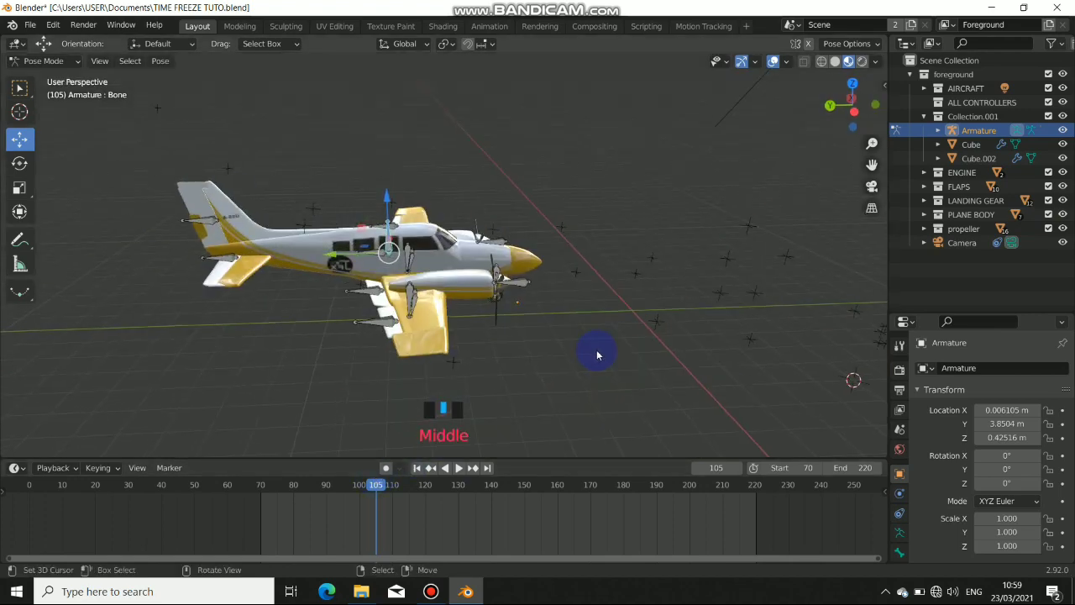
key("KP_0")
mouse_move(445, 222)
middle_mouse_down("shift")
mouse_move(437, 256)
mouse_move(427, 232)
middle_mouse_up("shift")
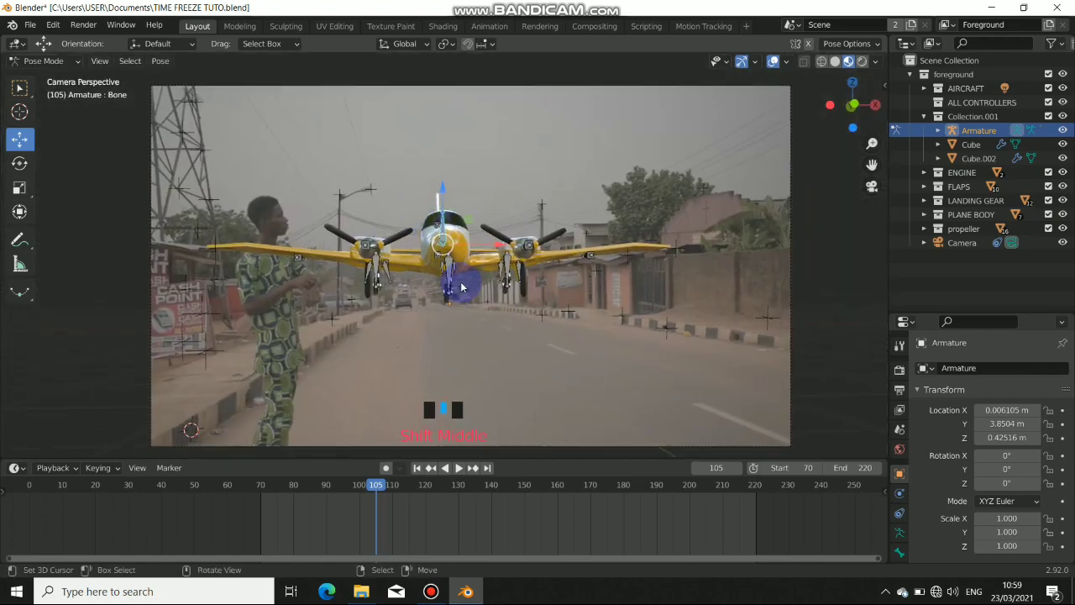
- With Auto Keying on, move the plane rig down and about 6.4 m toward the camera at frame 105
left_click(386, 468)
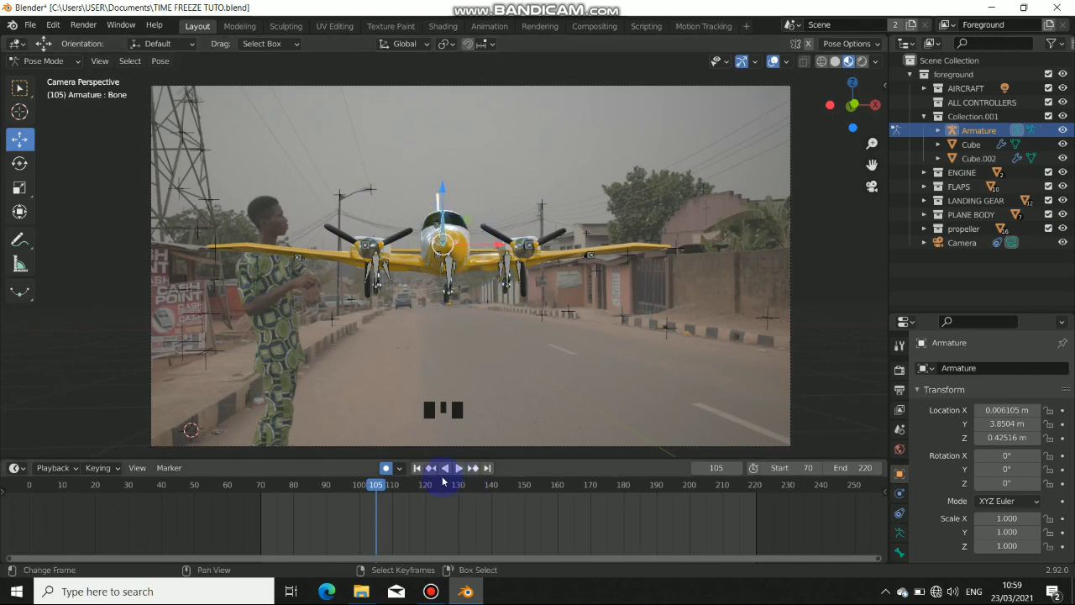
left_click_drag(444, 201, 444, 312)
middle_click_drag(443, 312, 535, 355)
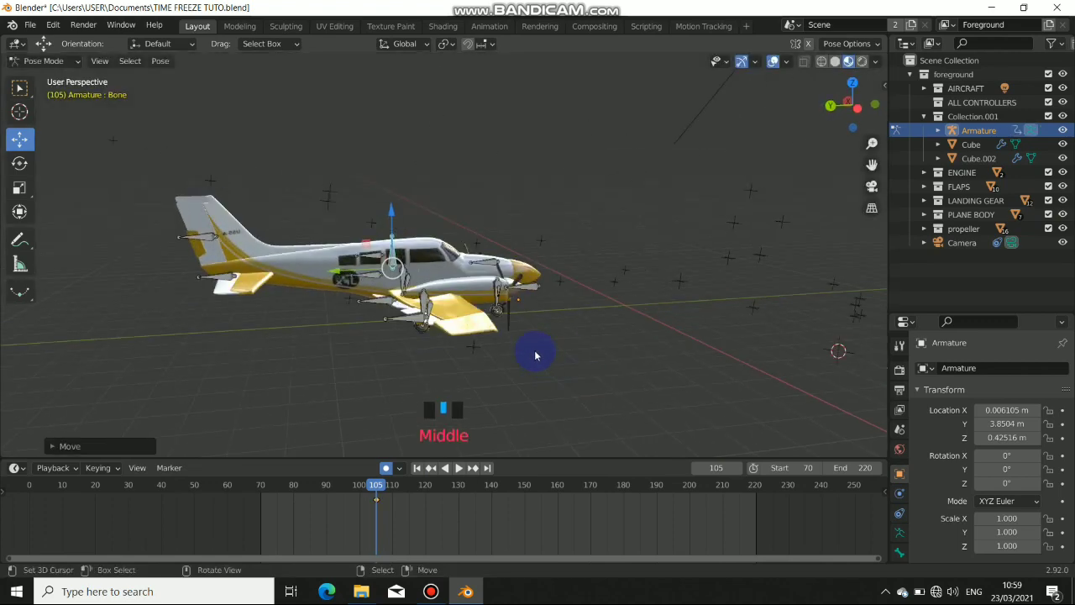
scroll(535, 355, "down", 2)
left_click_drag(363, 271, 528, 297)
middle_click_drag(528, 297, 493, 294, "shift")
key("KP_0")
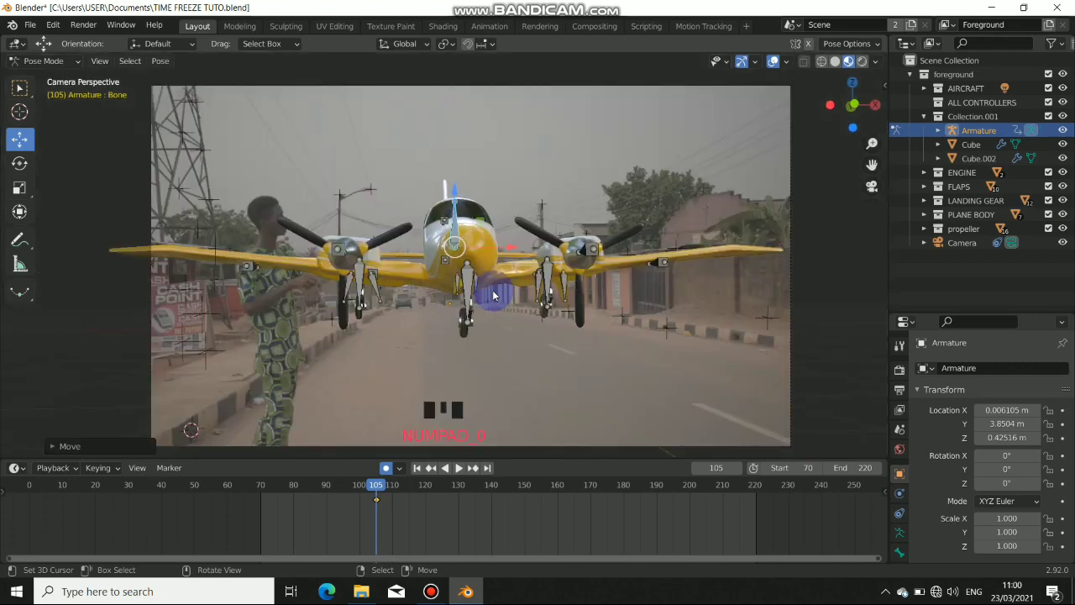
key("KP_0")
key("KP_0")
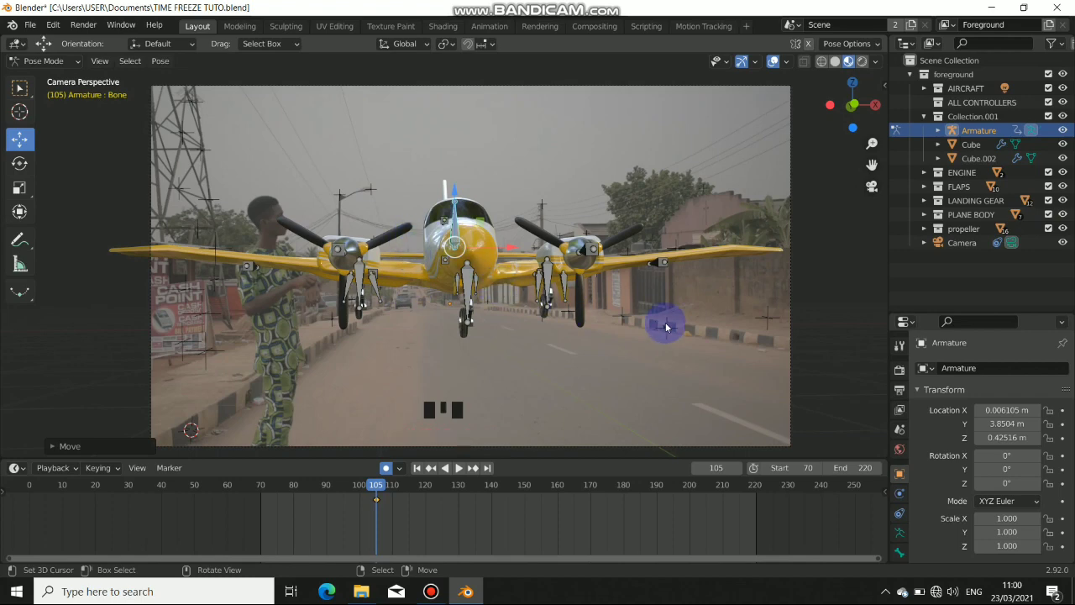
- Switch to Object Mode, select the camera, and look through its view
left_click(44, 60)
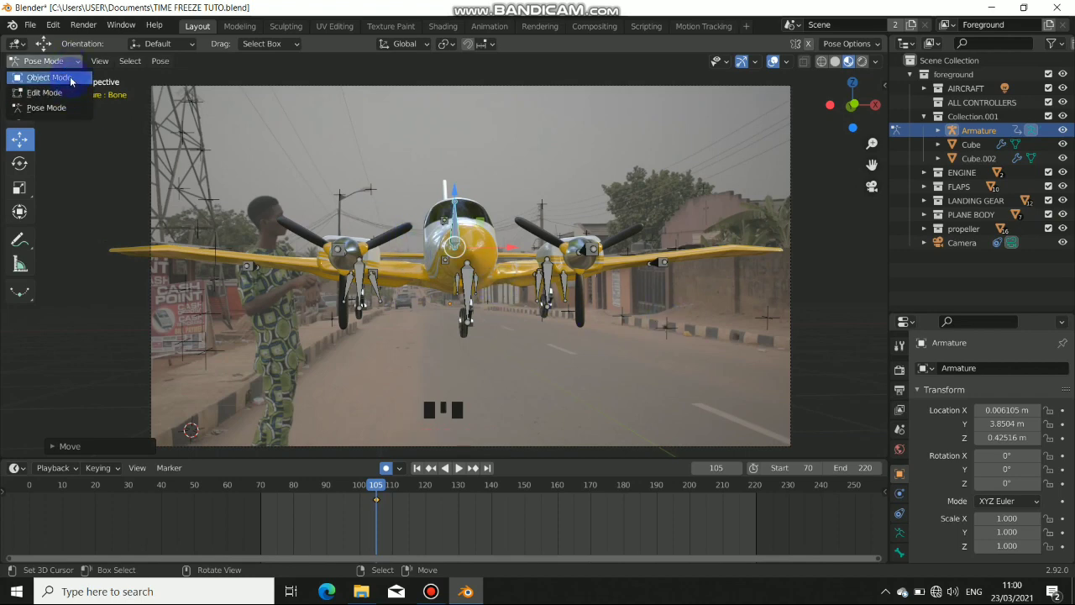
left_click(38, 75)
right_click(669, 330)
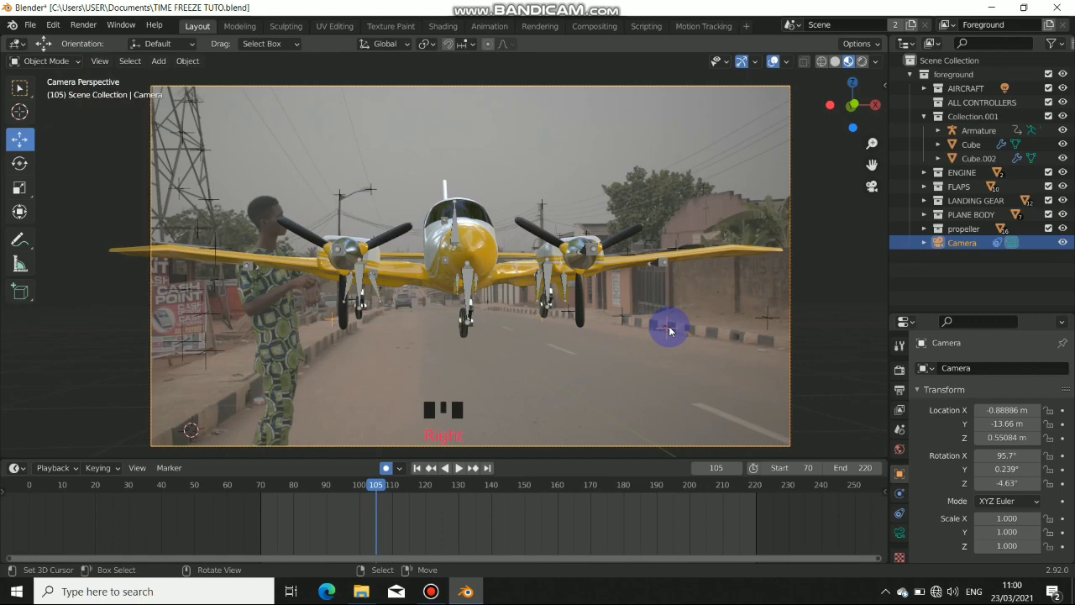
middle_click_drag(650, 335, 651, 335)
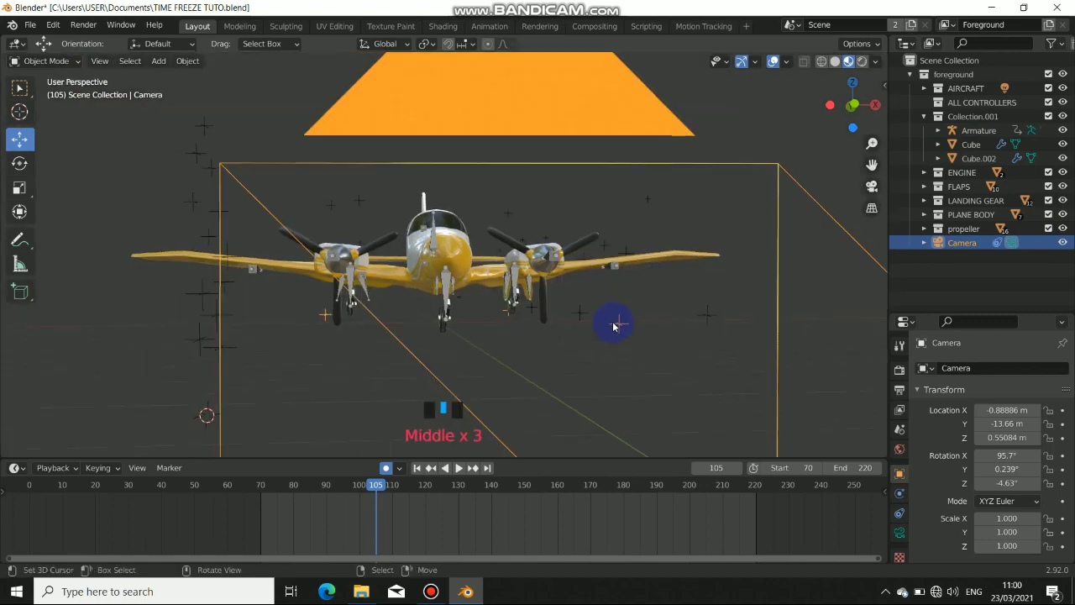
key("KP_0")
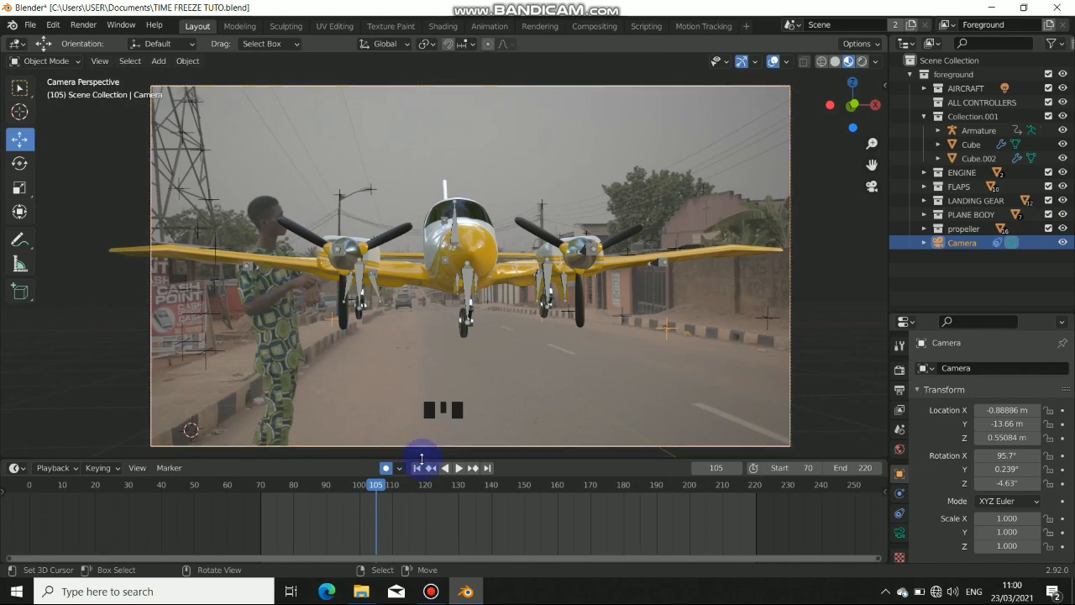
- Scrub the timeline to frame 110, orbit, and select the plane's armature
left_click_drag(421, 499, 392, 508)
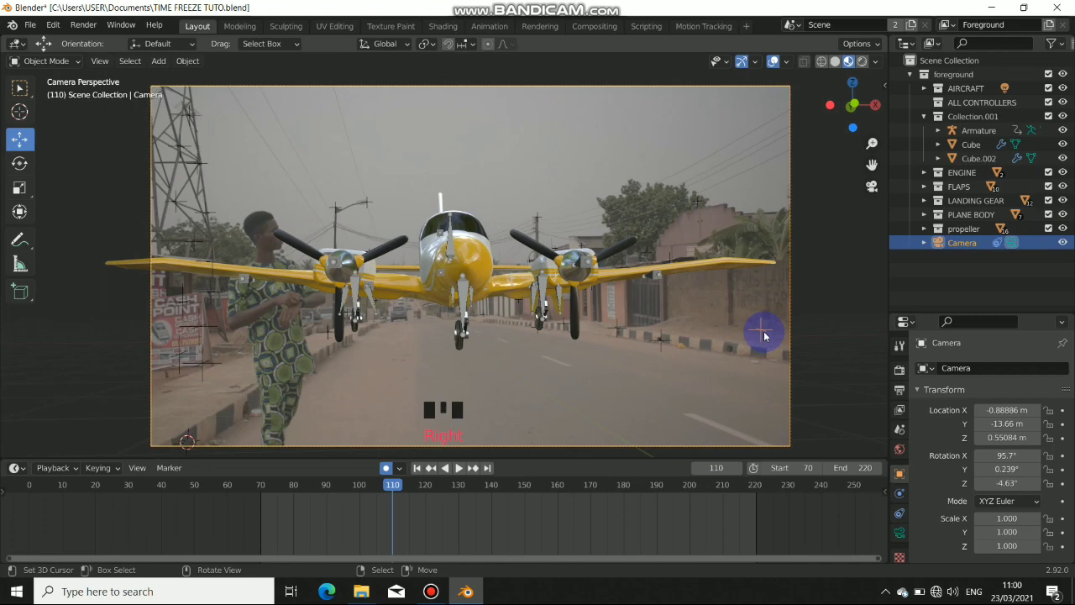
middle_click_drag(647, 355, 556, 269)
scroll(748, 372, "down", 2)
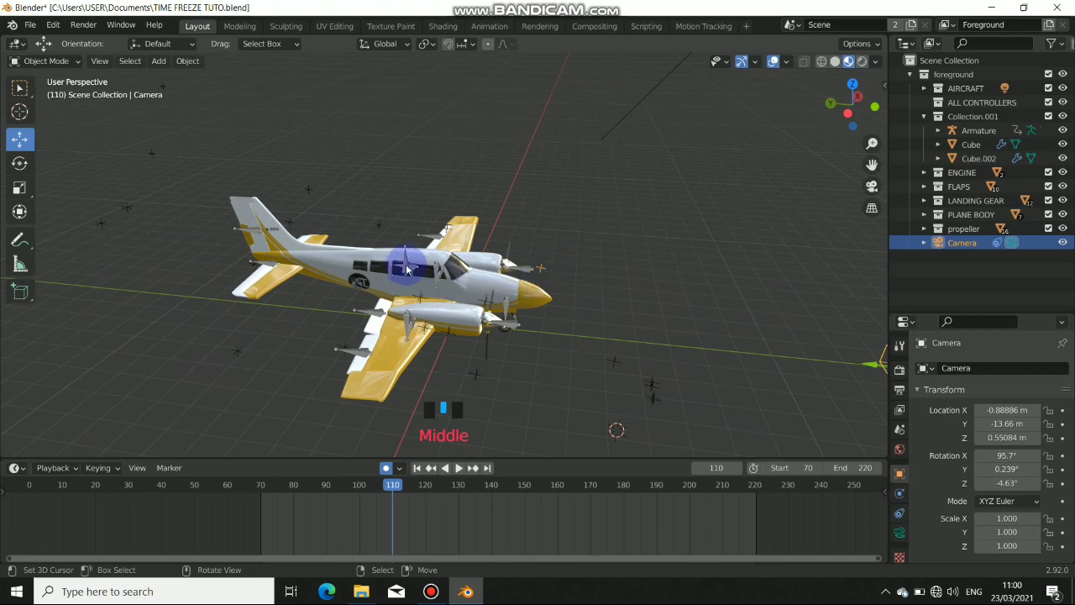
right_click(404, 268)
- In Pose Mode, move the plane's control bone about 3.4 m forward at frame 110
left_click(53, 65)
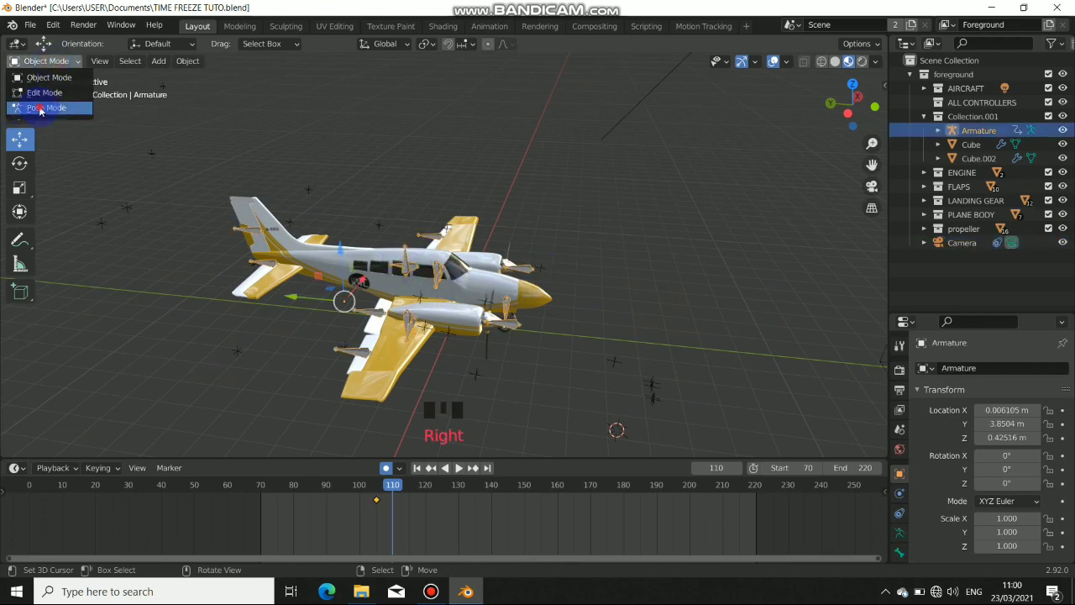
left_click(43, 107)
left_click(374, 259)
left_click_drag(362, 273, 491, 307)
middle_click_drag(491, 307, 444, 257, "shift")
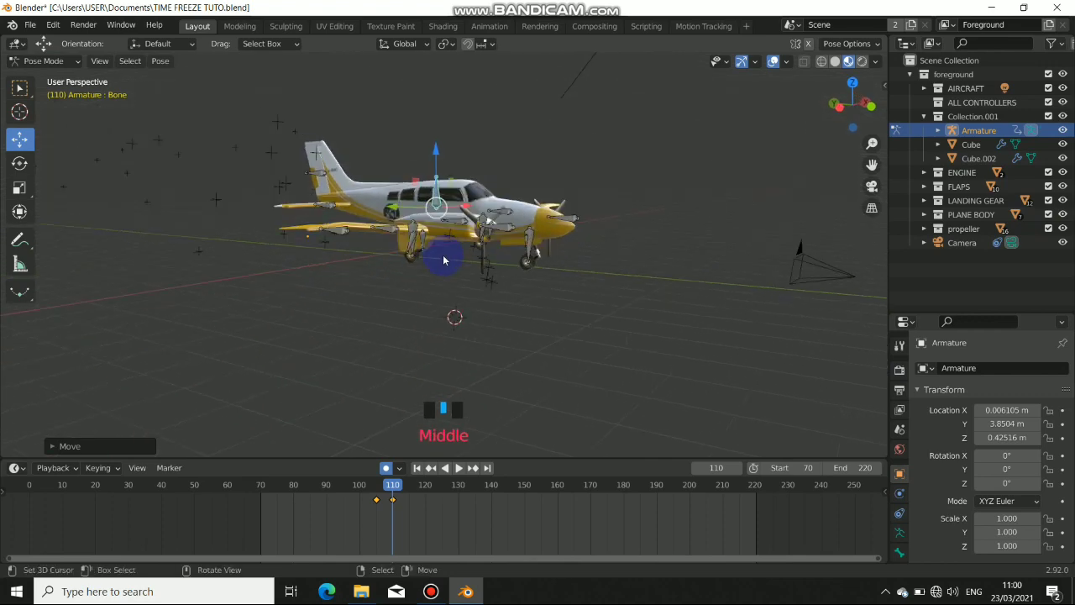
- Check the shot in camera view and nudge the plane slightly back
key("KP_0")
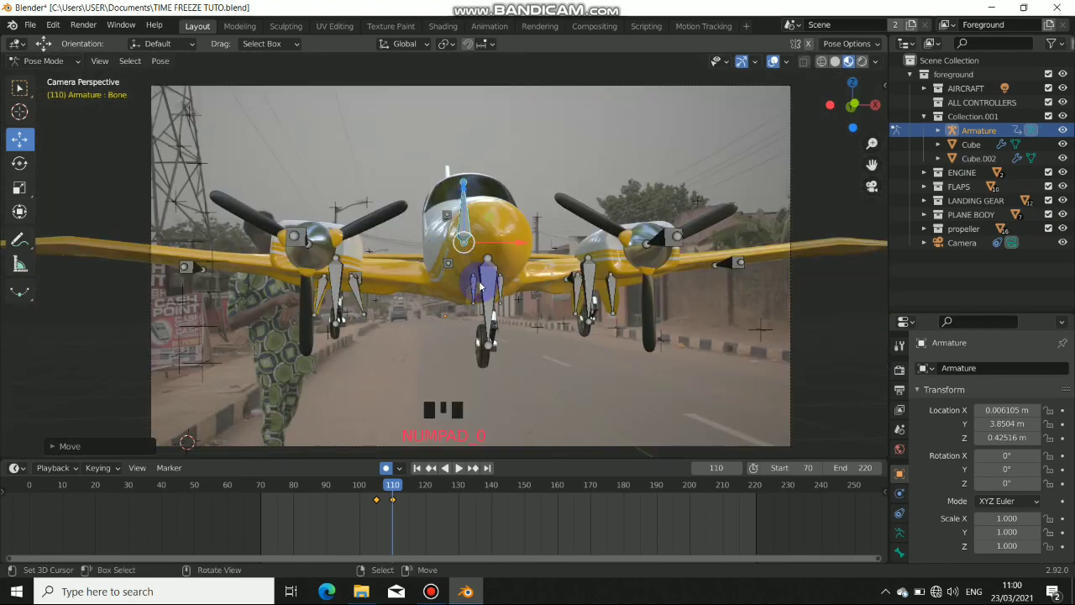
key("KP_0")
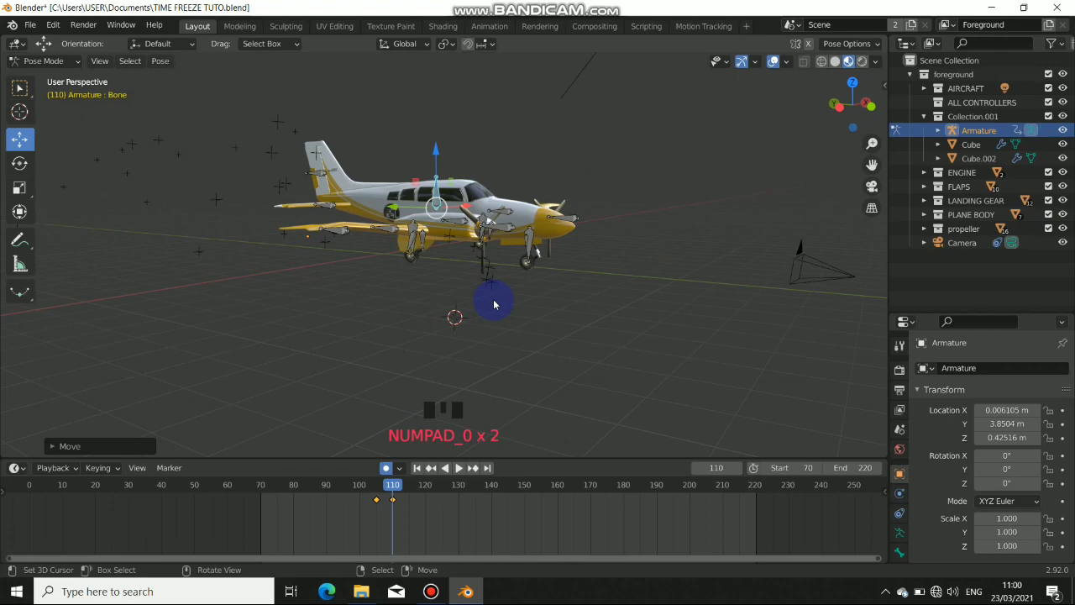
middle_click_drag(455, 310, 446, 299)
left_click_drag(384, 216, 366, 211)
key("KP_0")
- Shrink the plane, bank its wings, and turn it around the global Z axis
key("s")
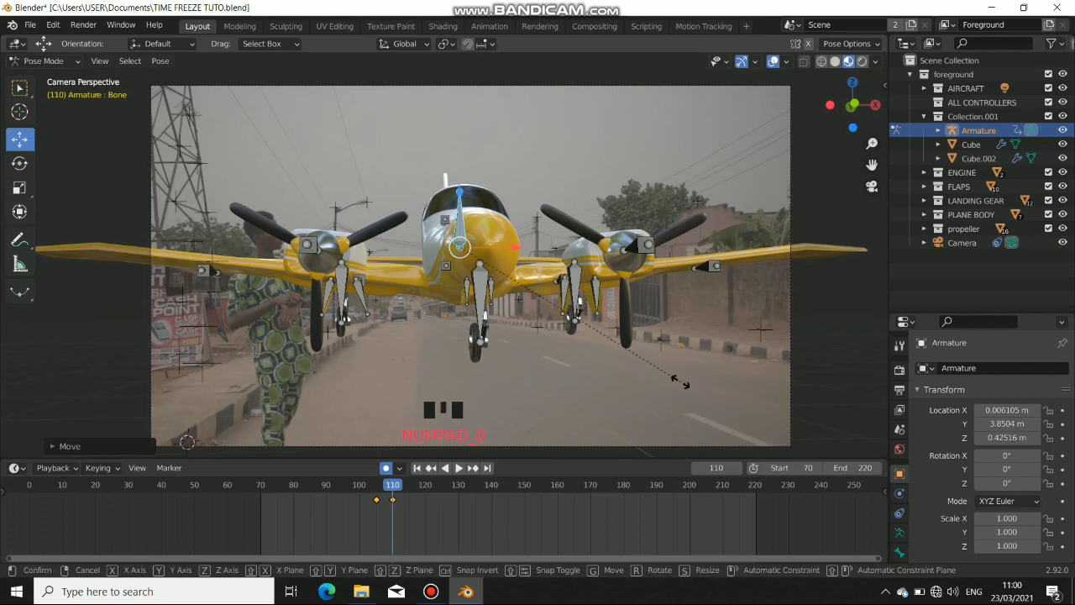
left_click(643, 353)
key("r")
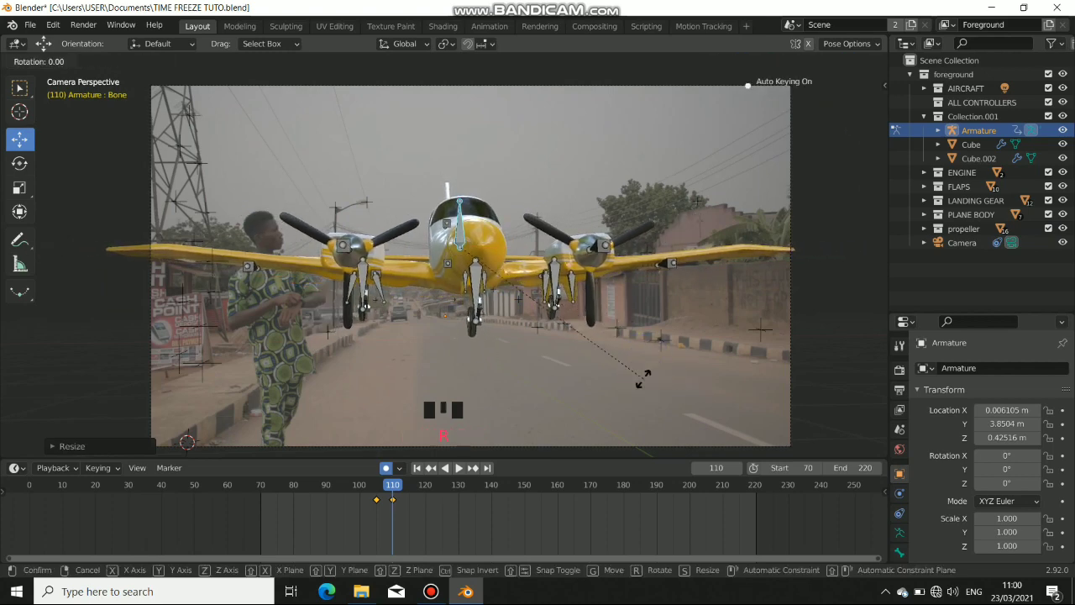
left_click(556, 407)
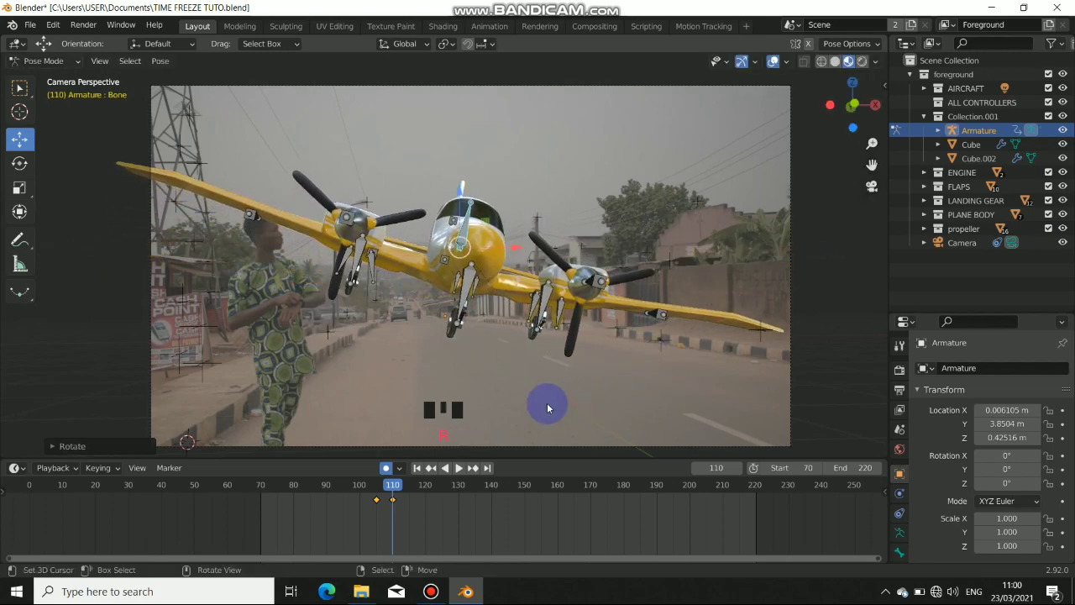
key("r")
key("z")
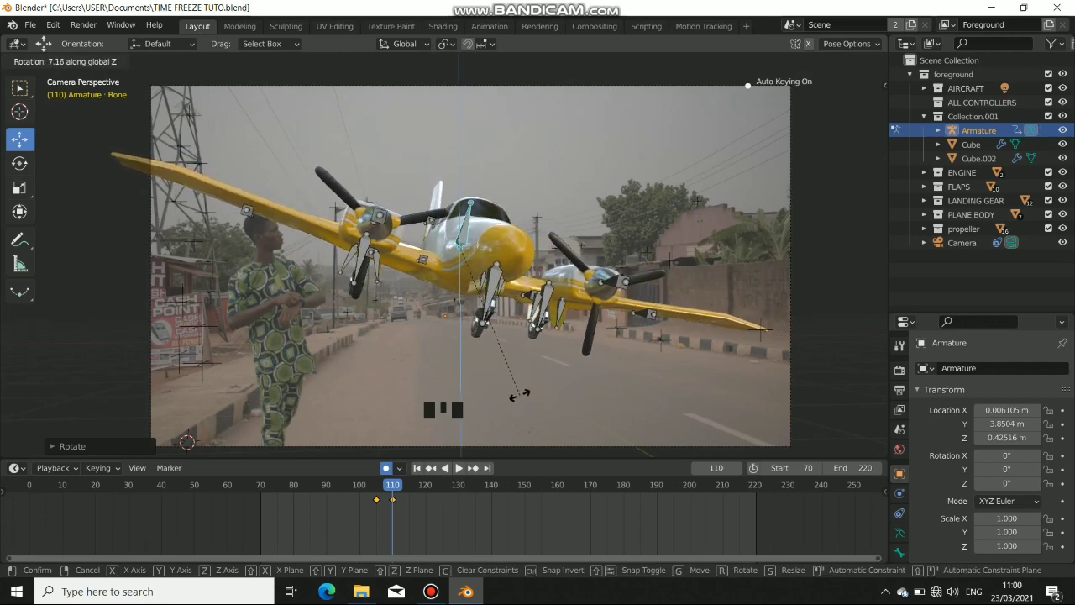
left_click(530, 393)
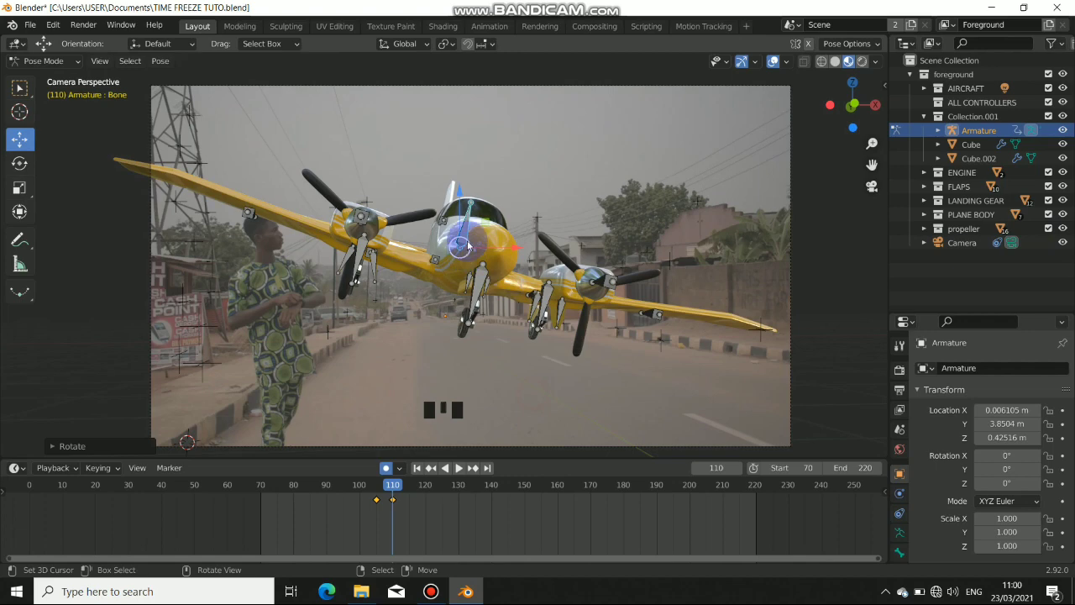
- Move, rotate and scale the plane rig down further, repositioning it across the frame
left_click_drag(463, 202, 528, 264)
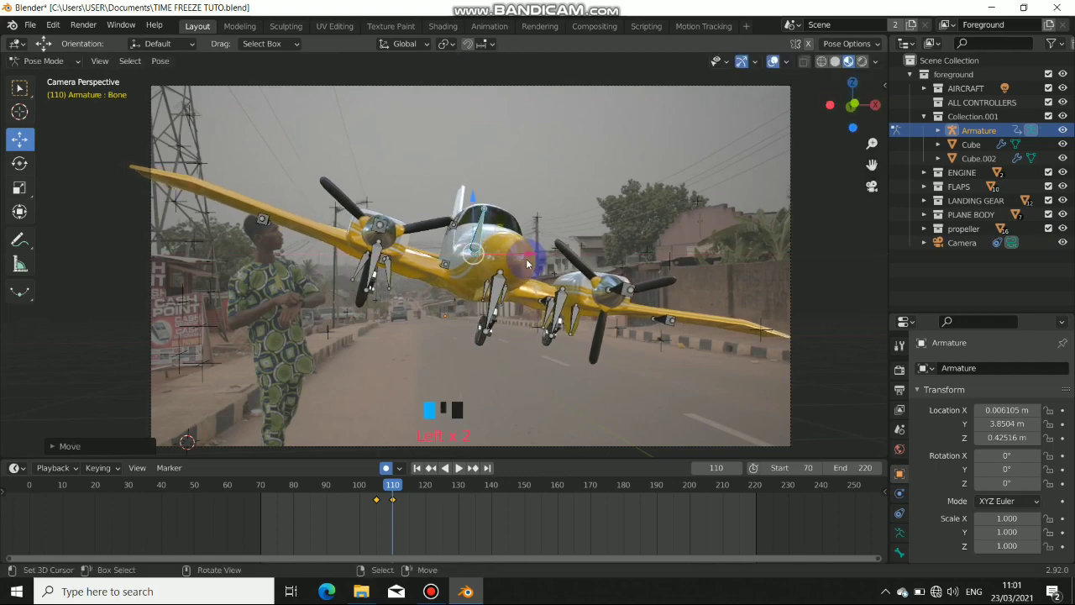
key("r")
left_click(552, 364)
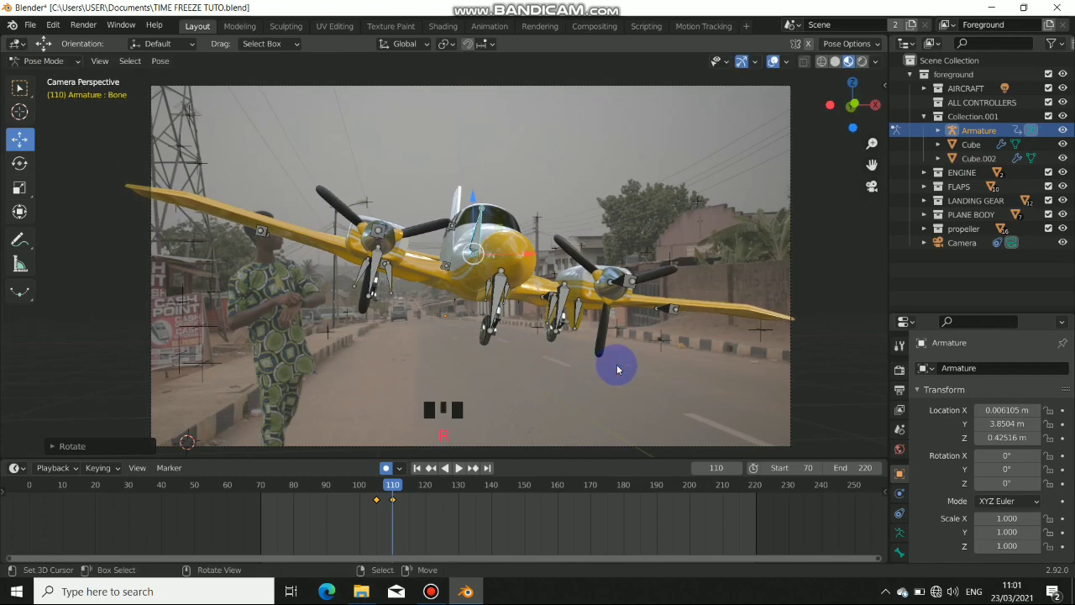
key("s")
left_click(574, 254)
left_click_drag(529, 254, 528, 378)
left_click_drag(456, 252, 476, 312)
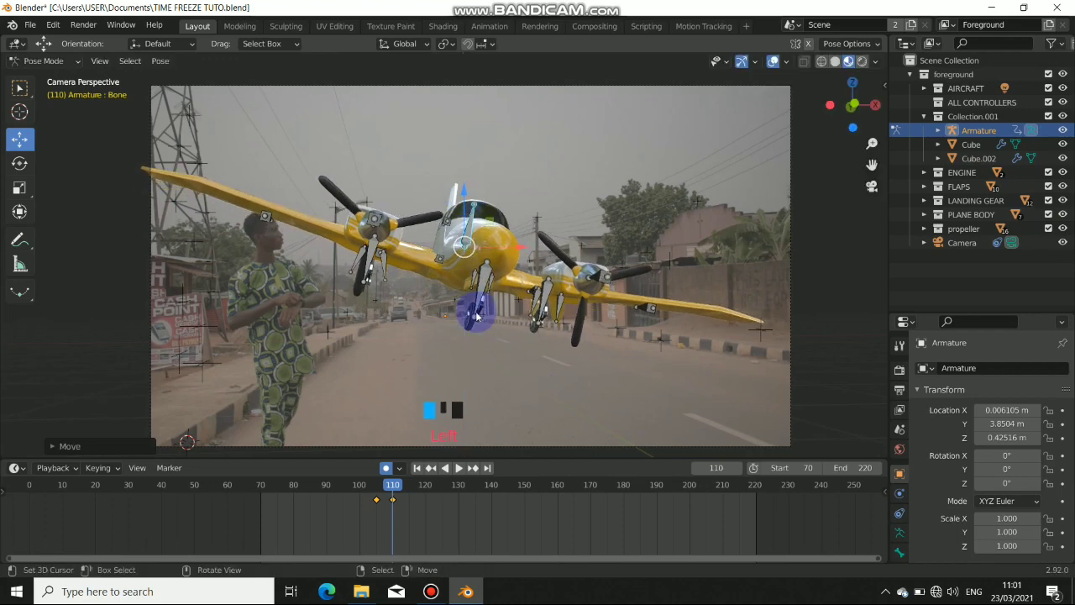
- Bank the plane around the global Y axis, nudge it, and orbit to inspect the cockpit side
key("r")
key("y")
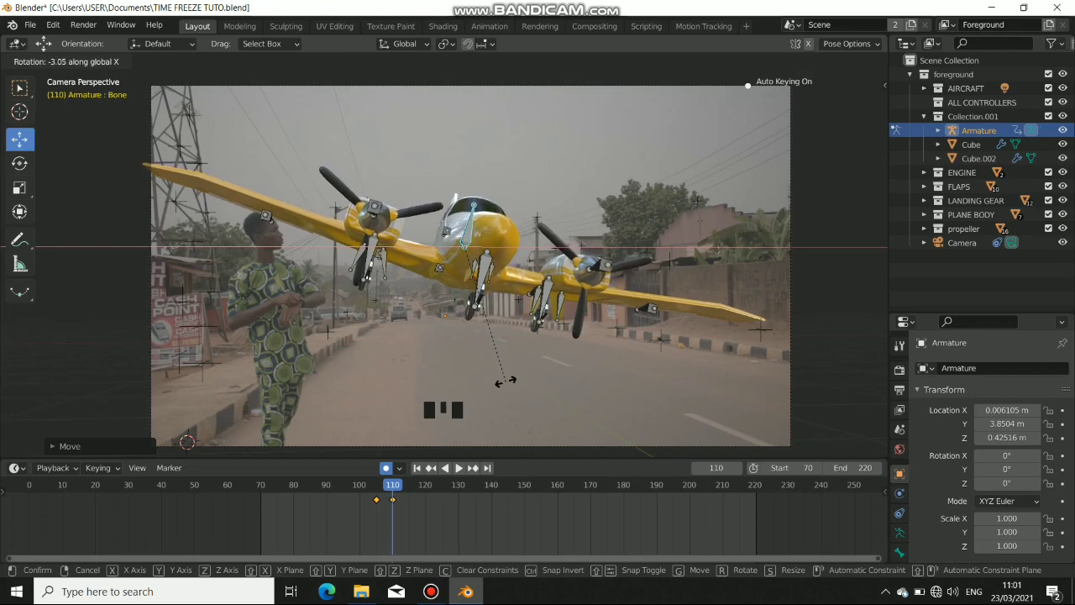
left_click(504, 377)
left_click_drag(458, 134, 457, 188)
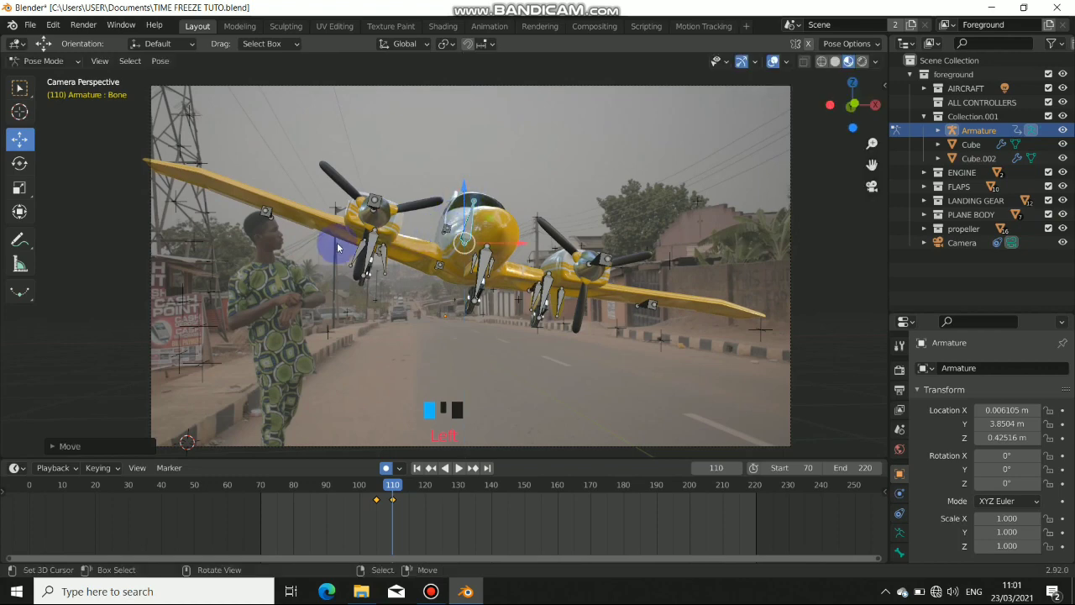
mouse_move(346, 261)
middle_mouse_down()
mouse_move(419, 288)
mouse_move(505, 296)
mouse_move(495, 261)
mouse_move(347, 264)
middle_mouse_up()
scroll(326, 260, "up", 5)
middle_click_drag(247, 240, 549, 249)
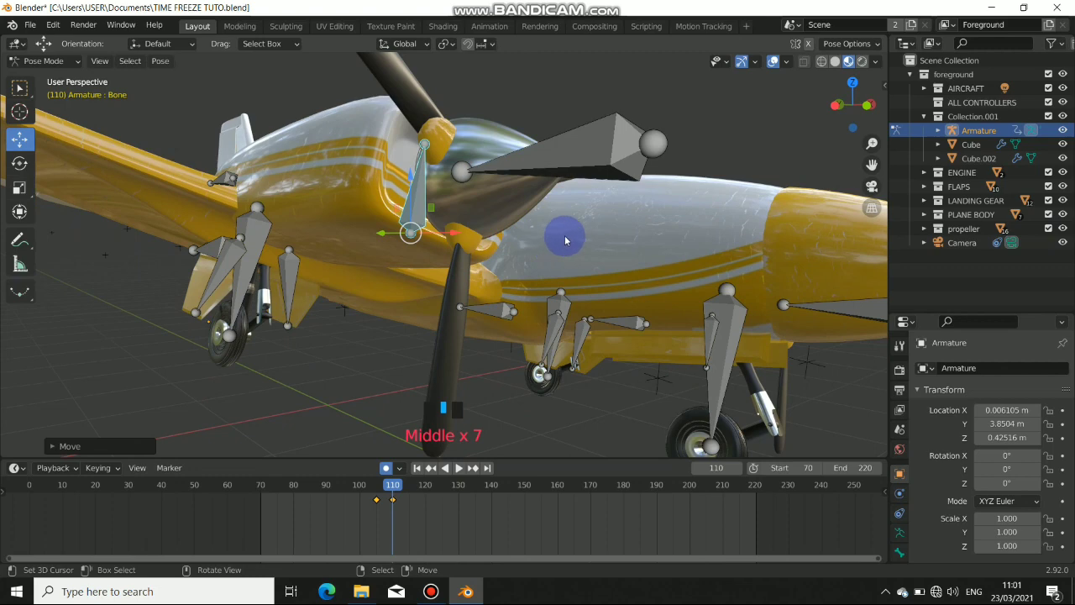
scroll(565, 241, "down", 5)
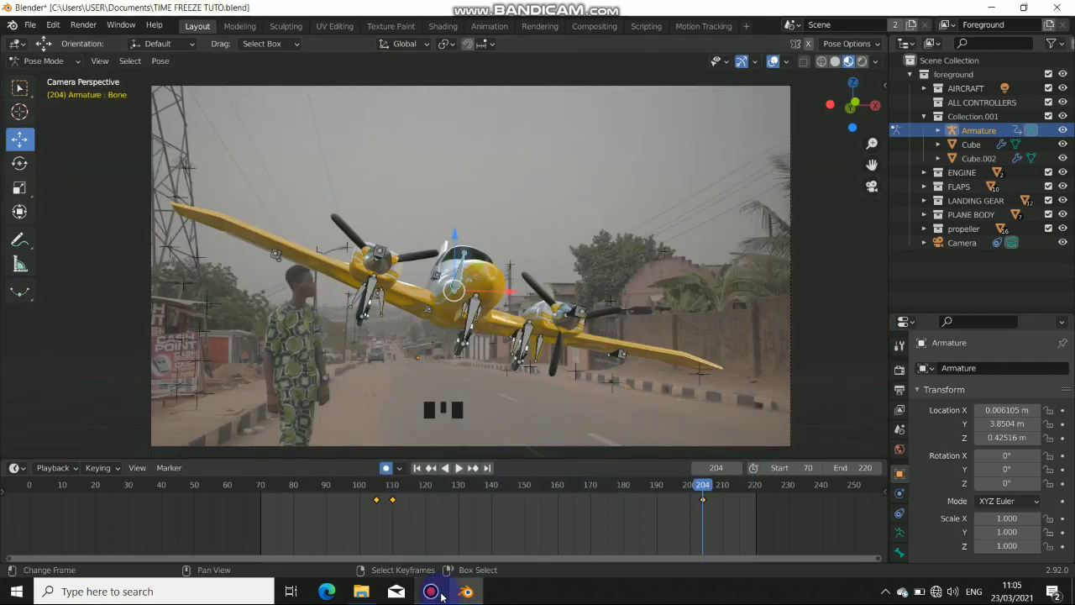
- Delete the plane's keyframes at frames 105 and 110
left_click(697, 490)
left_click_drag(672, 491, 376, 498)
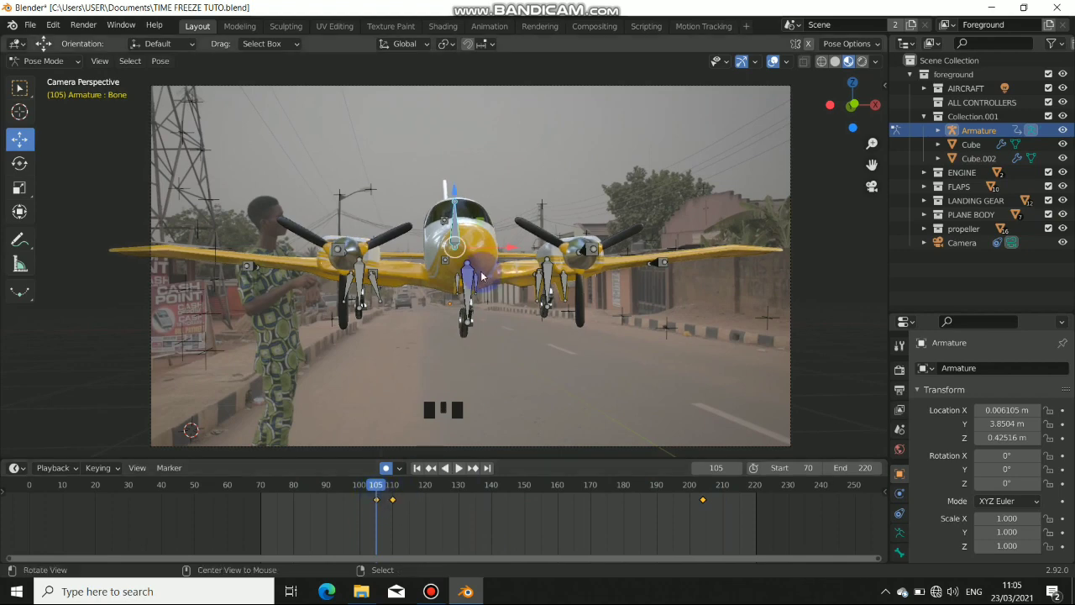
key("alt+i")
left_click(454, 273)
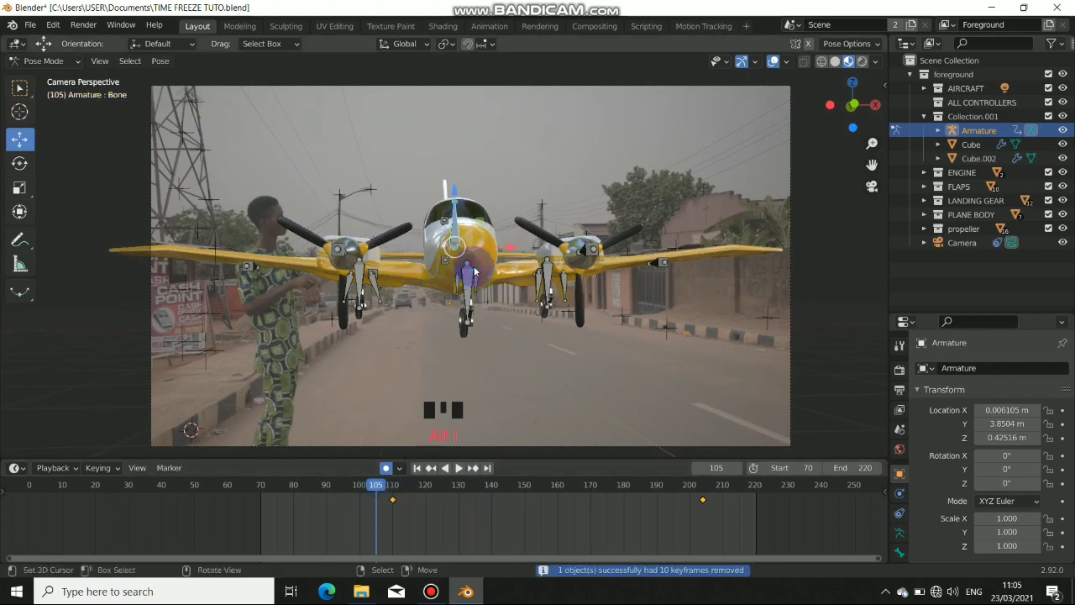
mouse_move(384, 490)
left_mouse_down()
mouse_move(607, 503)
mouse_move(687, 492)
mouse_move(393, 492)
left_mouse_up()
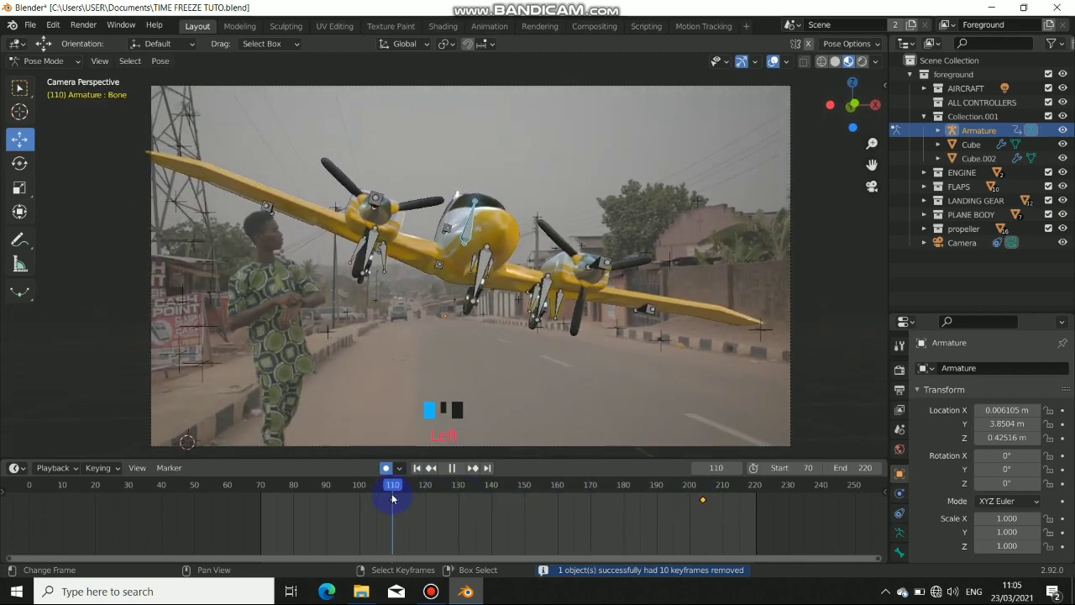
key("alt+i")
left_click(473, 359)
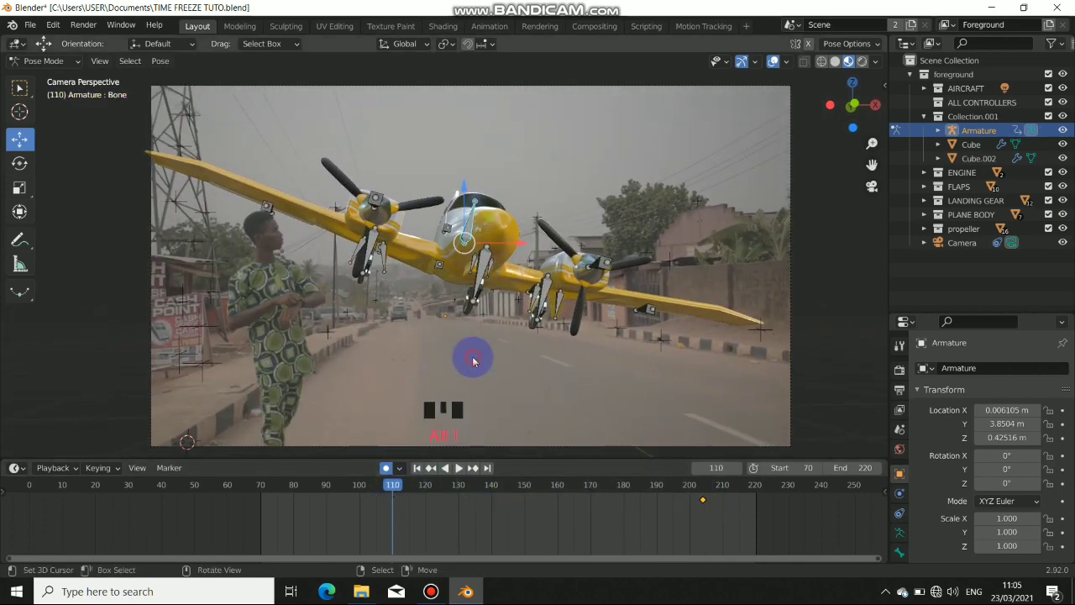
- Delete the plane's keyframe at frame 204
left_click(705, 517)
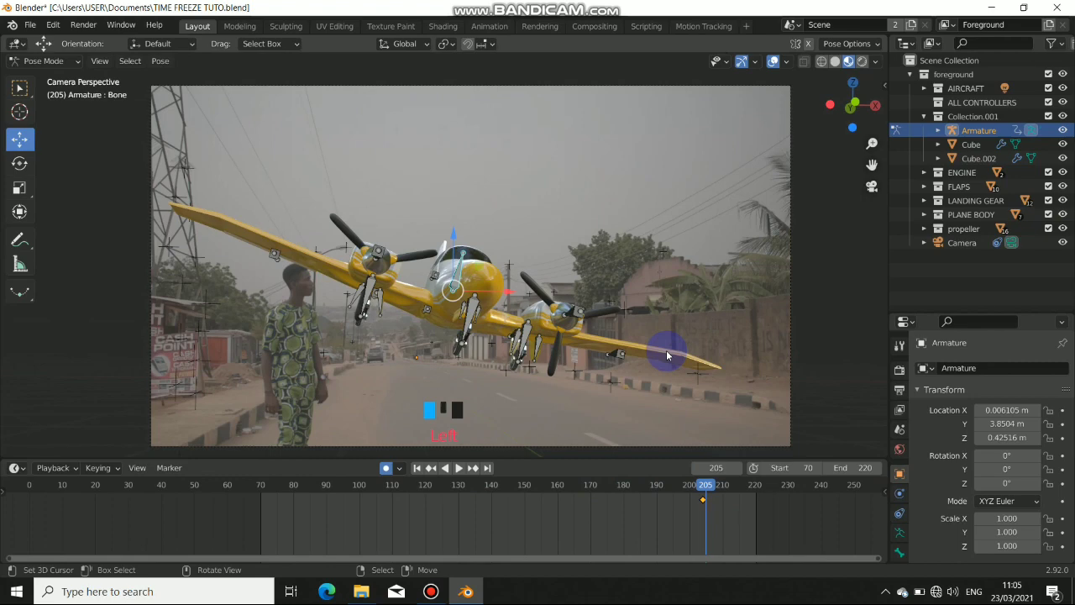
key("Left")
key("alt+i")
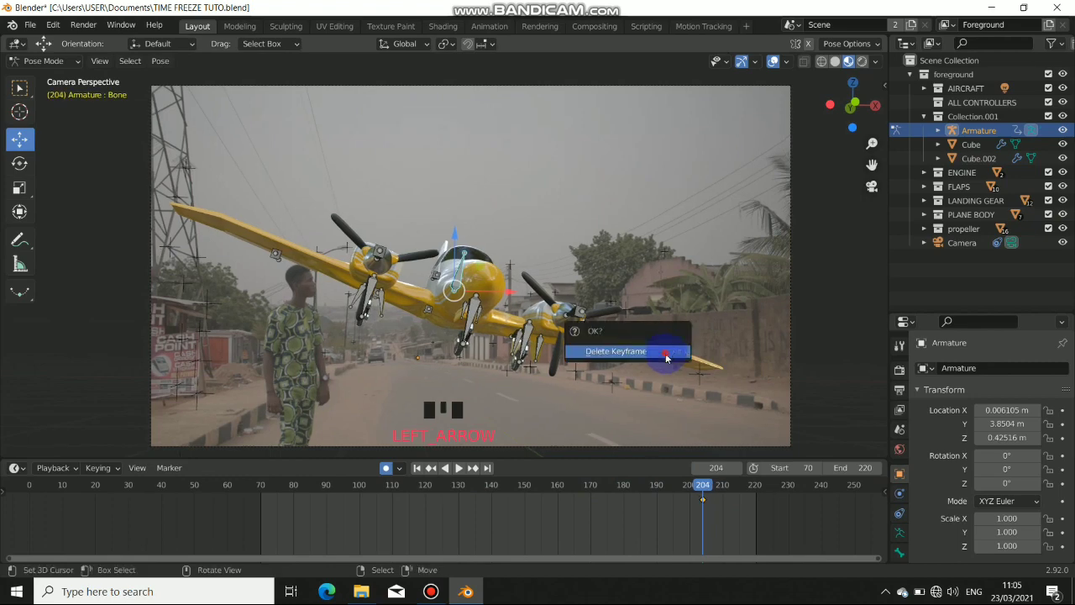
left_click(666, 354)
- At frame 105, switch off auto keying and shift the plane 0.25 m along X
left_click(375, 522)
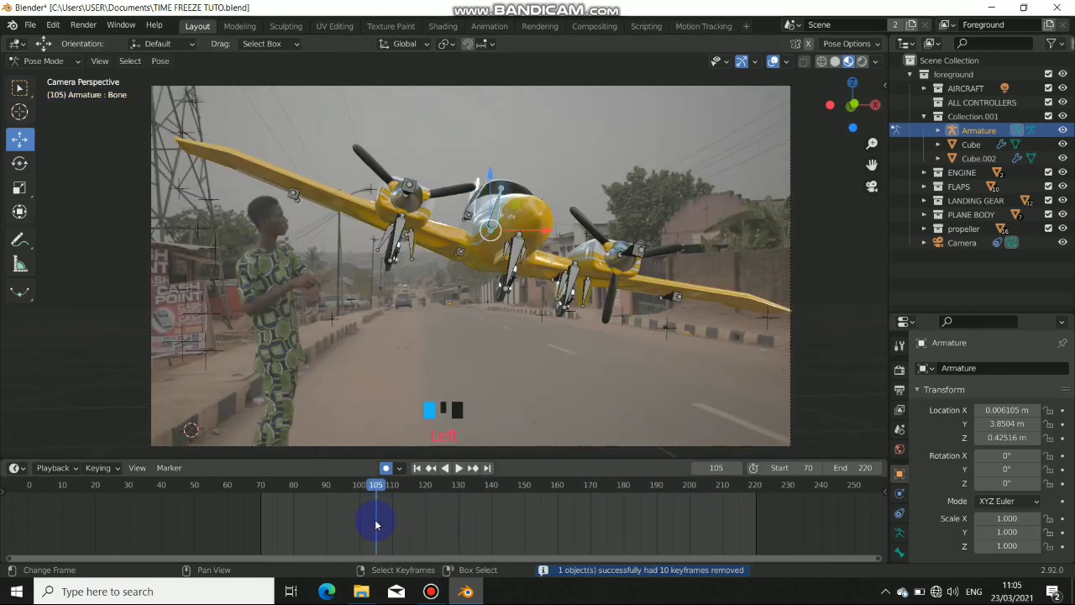
left_click(386, 468)
left_click_drag(538, 237, 448, 338)
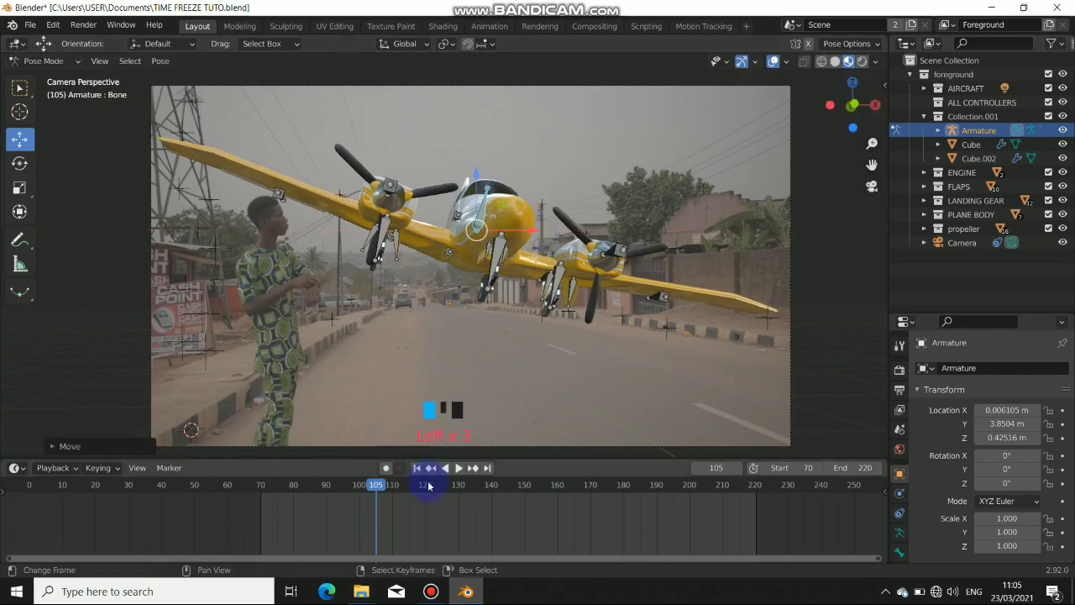
left_click_drag(385, 491, 760, 521)
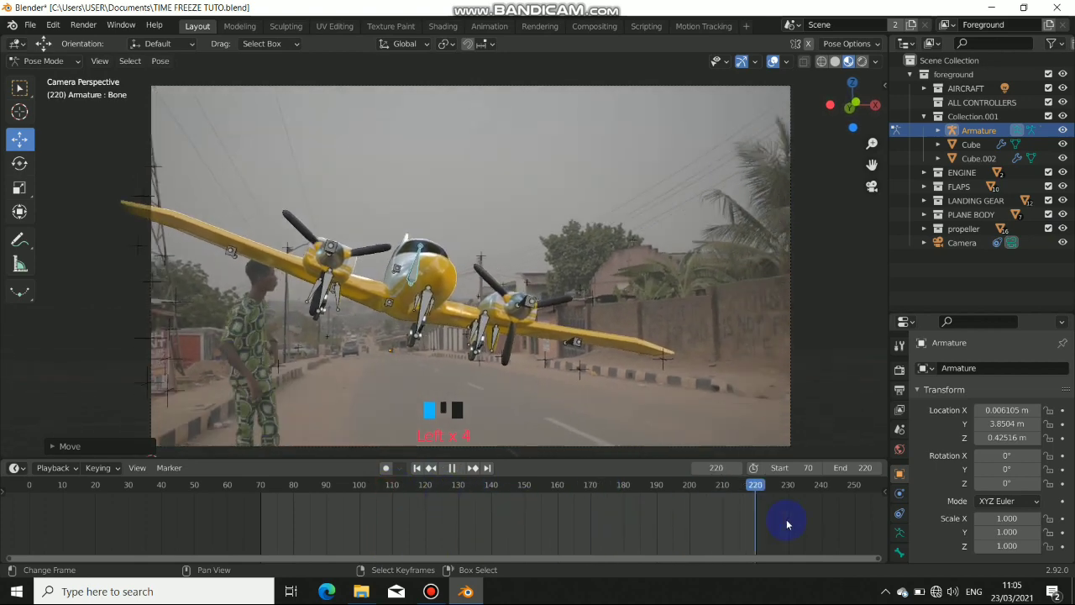
left_click_drag(656, 526, 377, 520)
left_click(510, 264)
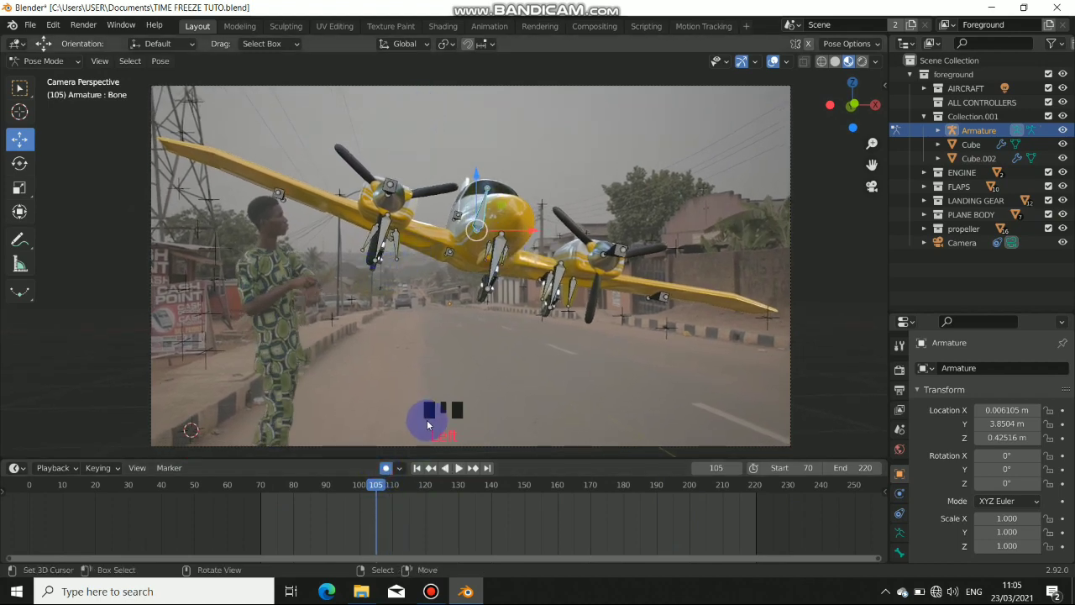
- Keyframe the plane's current pose at frame 105, then key frame 70
left_click(476, 176)
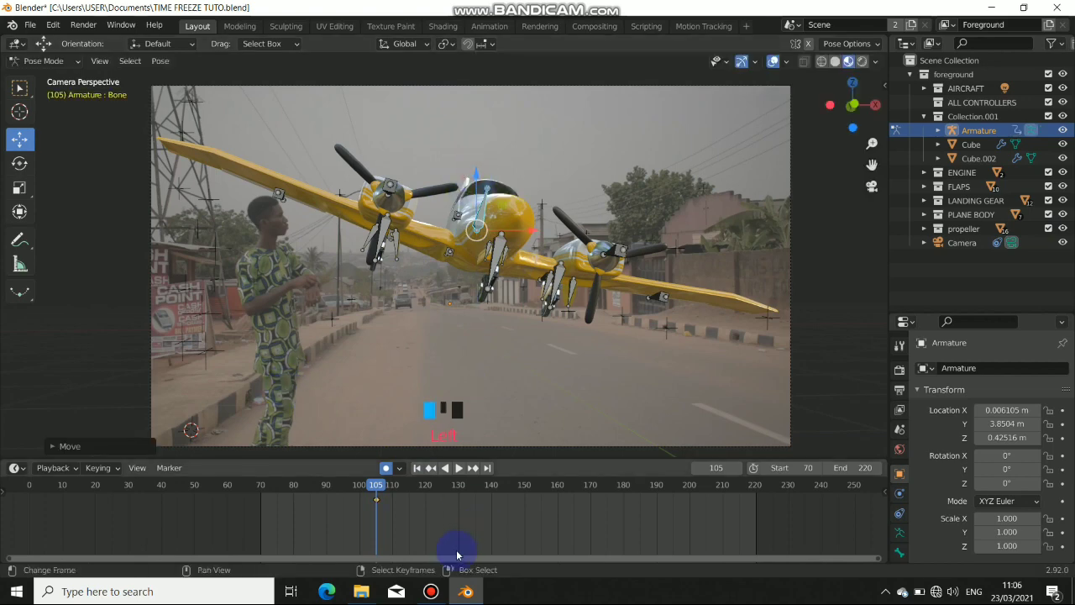
left_click_drag(376, 489, 261, 484)
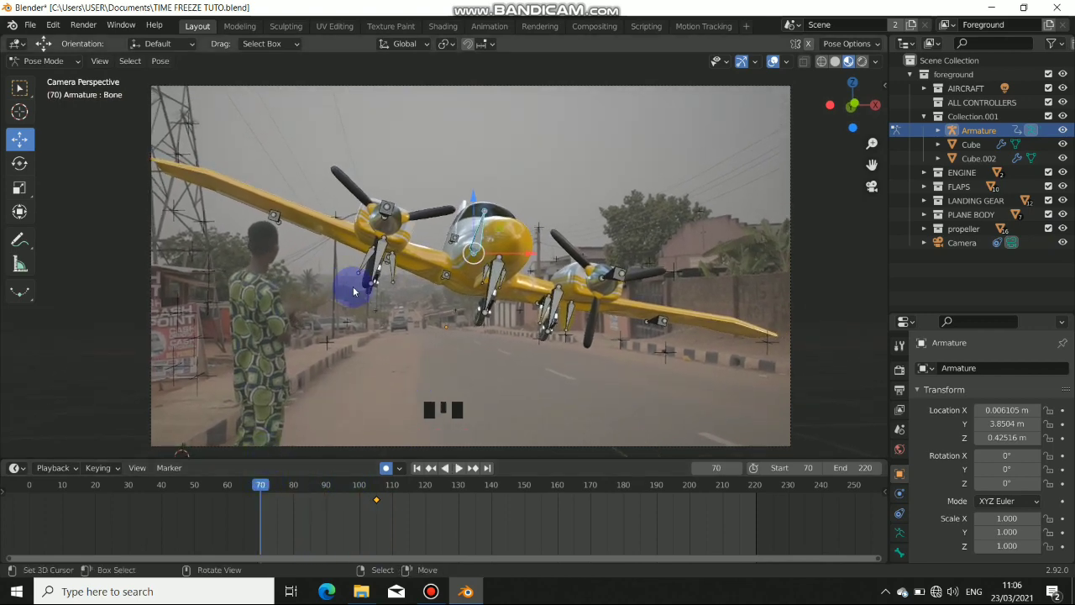
middle_click_drag(354, 291, 479, 304)
scroll(459, 280, "down", 4)
mouse_move(387, 261)
middle_mouse_down()
mouse_move(441, 344)
mouse_move(425, 278)
mouse_move(367, 258)
middle_mouse_up()
left_click(34, 259)
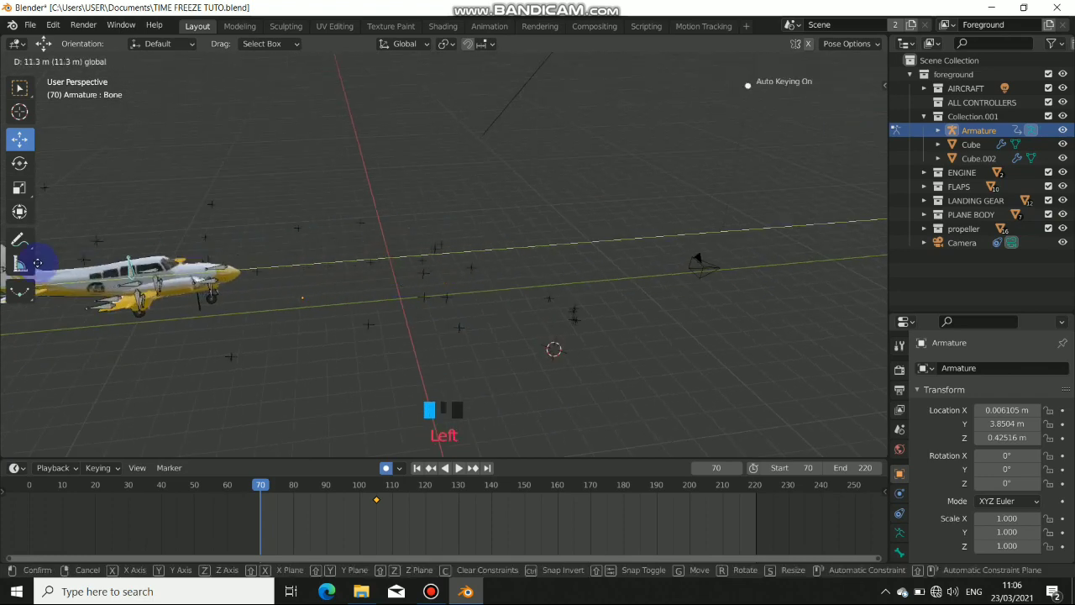
- At frame 70, move the plane far to the left and lift it along Z
scroll(241, 302, "down", 3)
middle_click_drag(240, 303, 413, 287, "shift")
left_click_drag(413, 286, 180, 283)
middle_click_drag(180, 283, 461, 269, "shift")
left_click_drag(255, 275, 180, 262)
left_click_drag(219, 231, 92, 199)
left_click_drag(144, 163, 151, 114)
- Slide the plane back along Y and raise it higher, checking through the camera
key("KP_0")
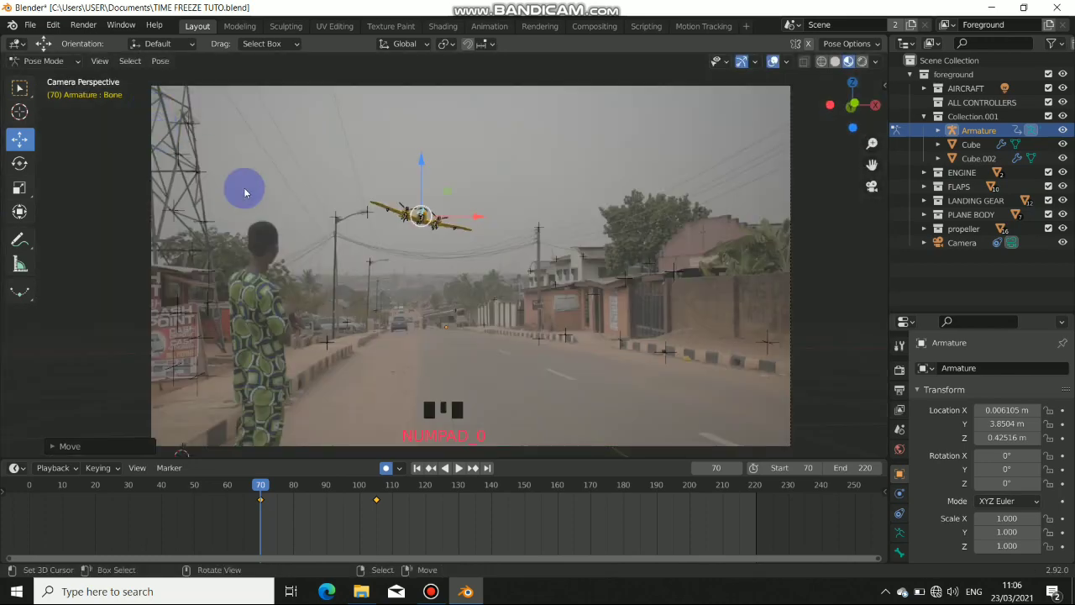
key("KP_0")
scroll(485, 184, "down", 3)
middle_click_drag(444, 211, 562, 322, "shift")
left_click_drag(342, 304, 231, 296)
key("KP_0")
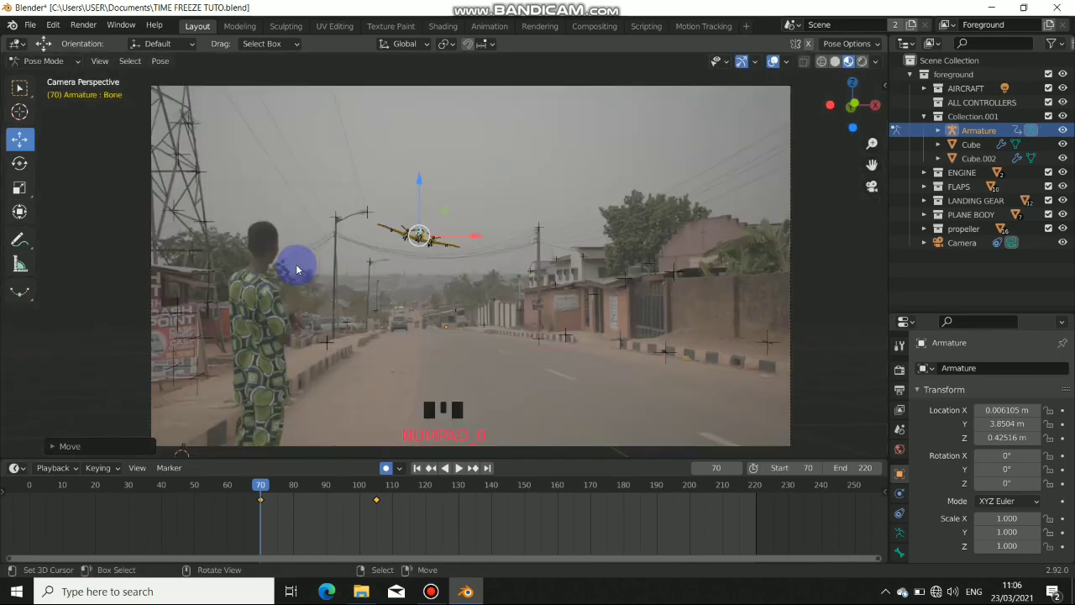
key("KP_0")
left_click_drag(296, 257, 290, 197)
- Rotate the plane and play the flight from frame 70 to 105 in camera view
key("r")
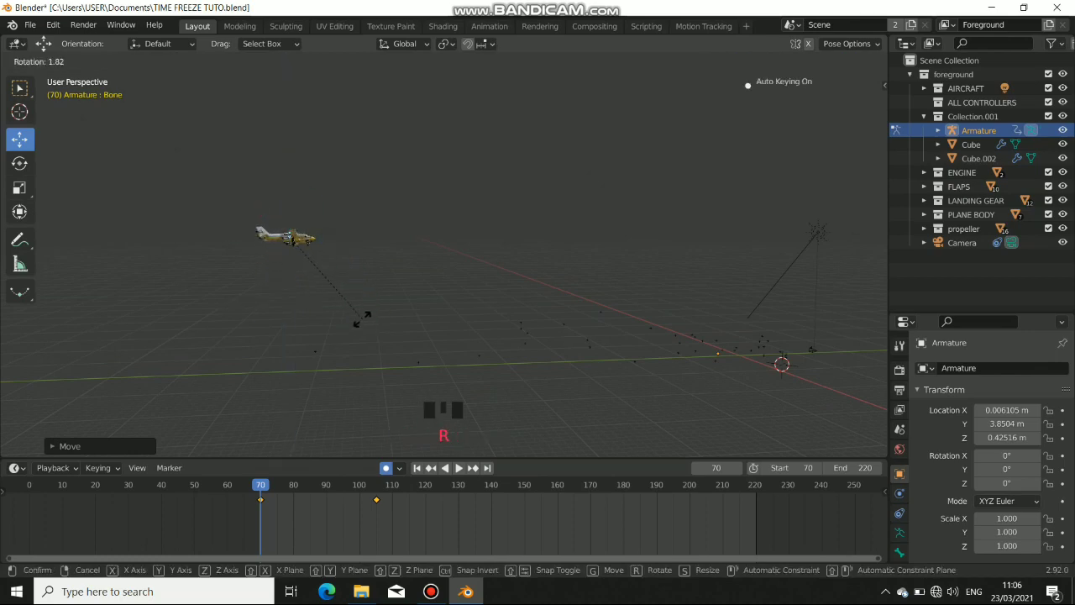
left_click(350, 336)
key("KP_0")
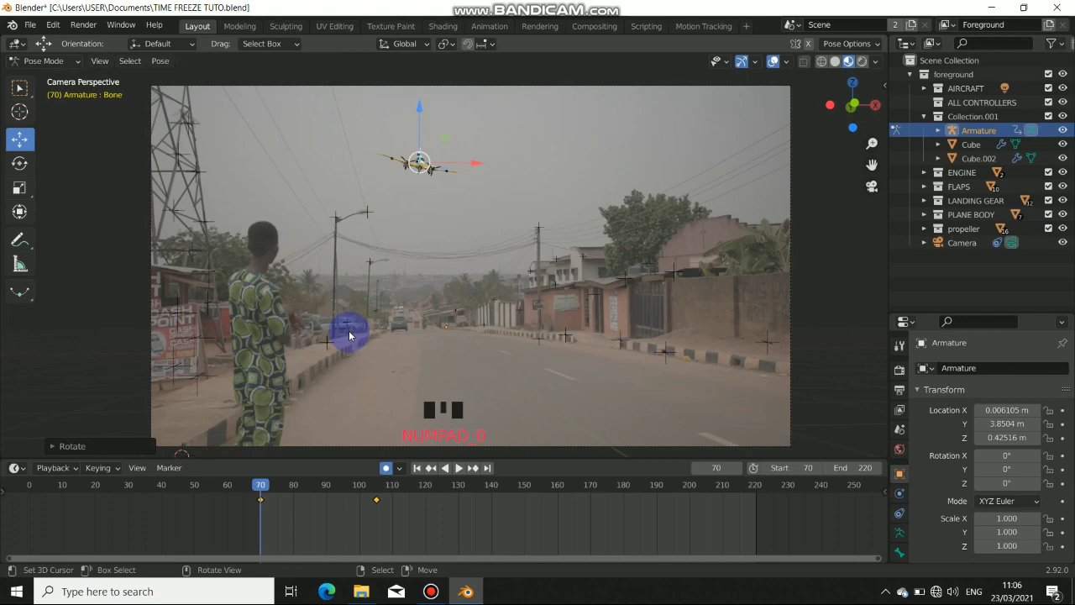
left_click_drag(265, 489, 293, 497)
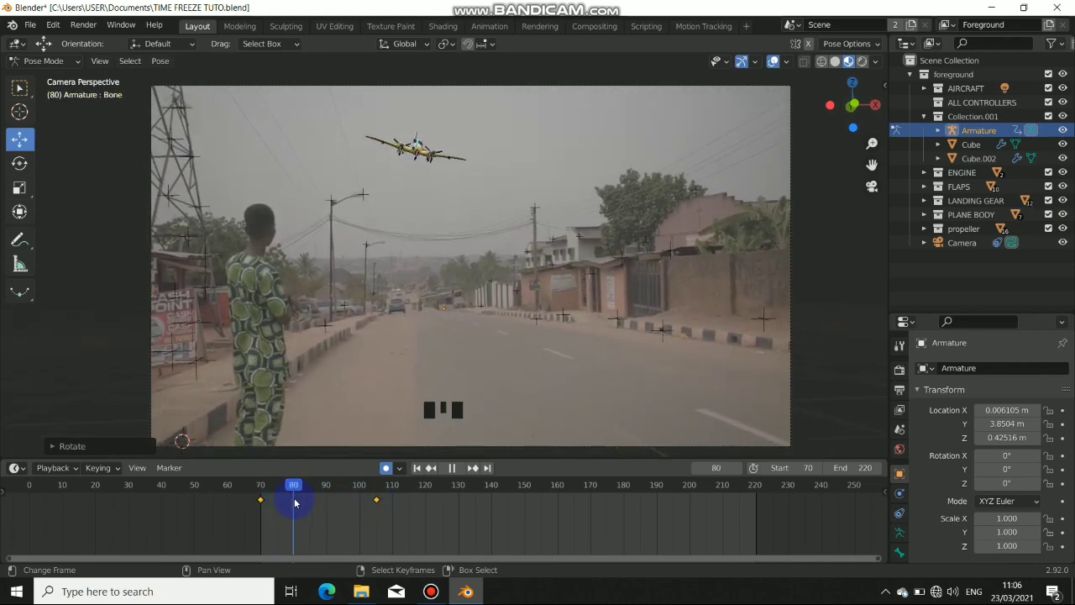
- At frame 80, move the plane along Y and bank it around the global Y axis
key("KP_0")
left_click_drag(328, 262, 479, 310)
middle_click_drag(487, 328, 424, 338)
key("r")
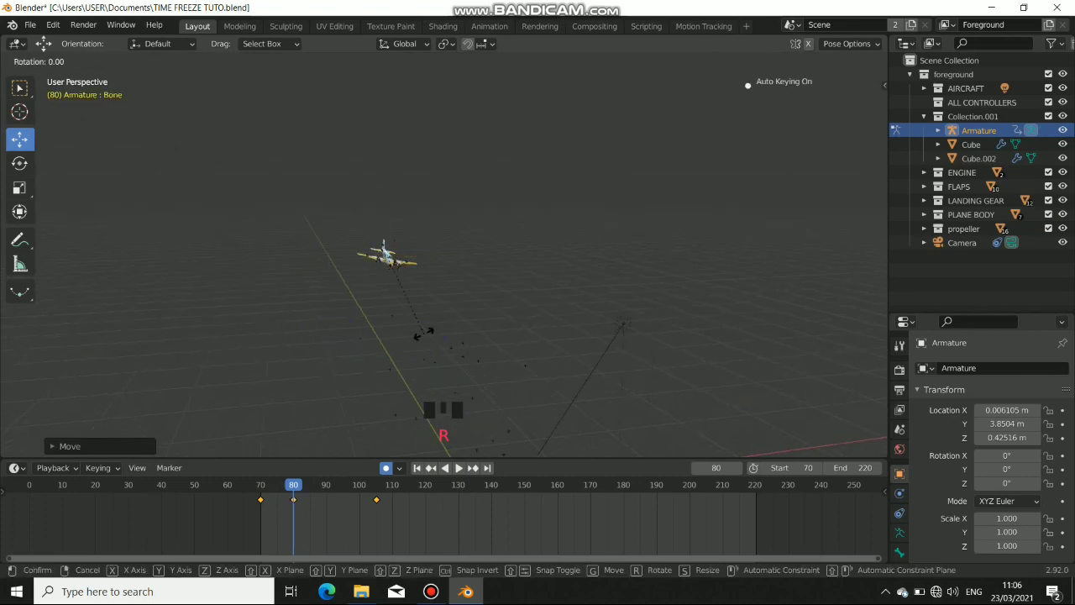
key("y")
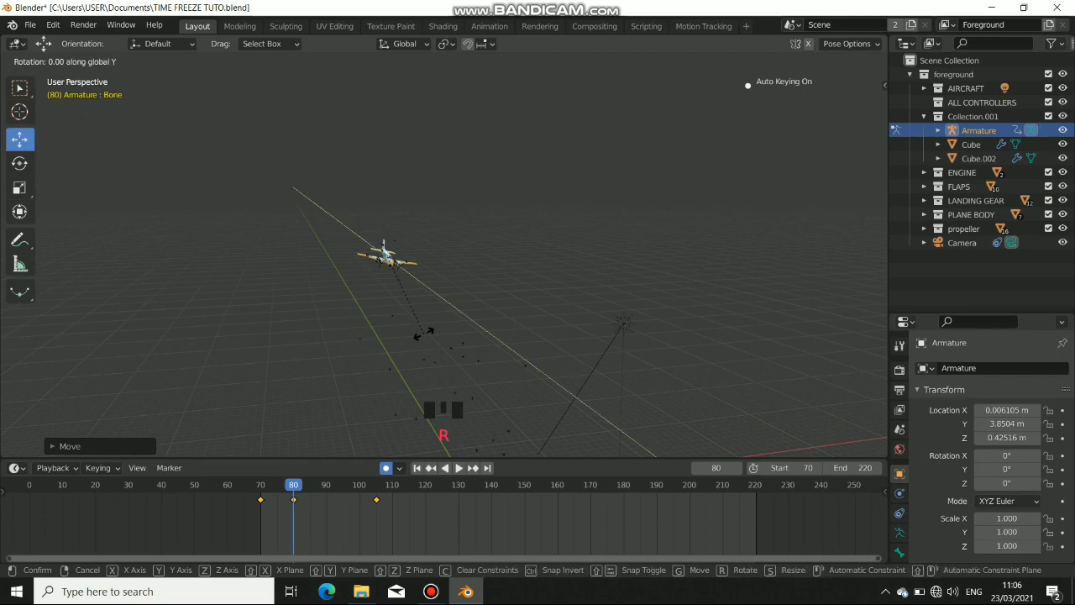
left_click(475, 289)
key("KP_0")
- Review frames 70–80 and lower the plane slightly along Z at frame 80
mouse_move(288, 479)
left_mouse_down()
mouse_move(259, 487)
mouse_move(372, 503)
mouse_move(293, 498)
left_mouse_up()
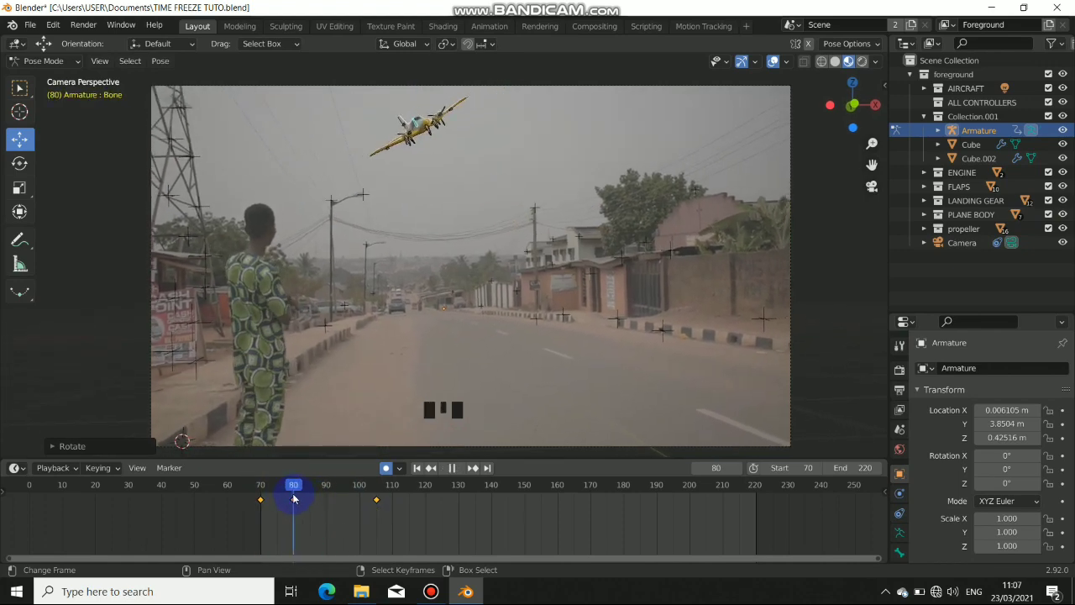
left_click(404, 197)
left_click_drag(421, 79, 432, 113)
left_click(426, 116)
left_click(412, 168)
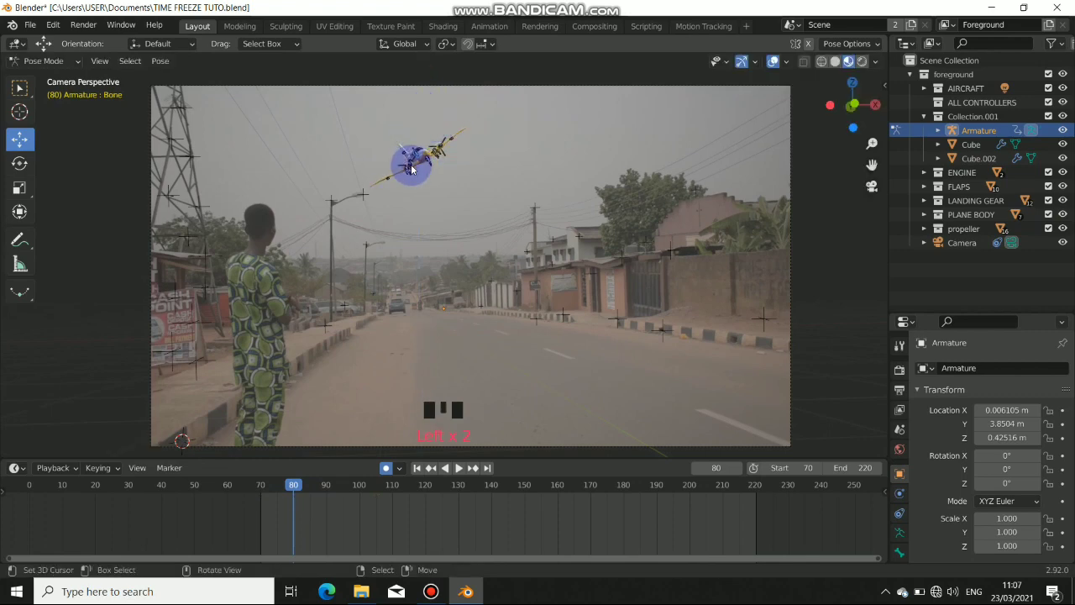
right_click(455, 297)
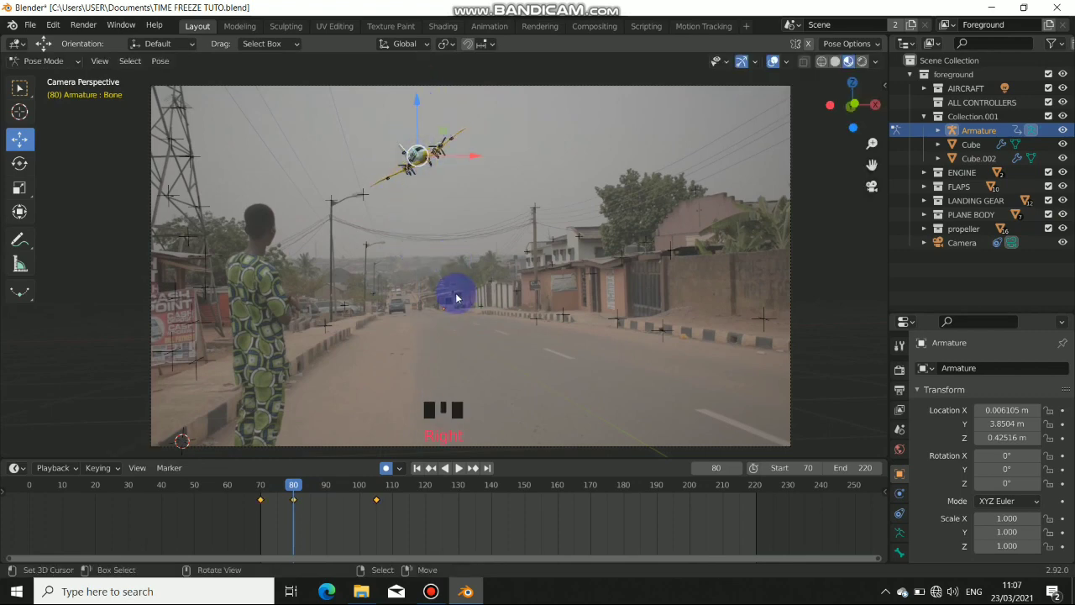
- Bank the plane around the global Y axis and turn it around global Z
key("r")
key("y")
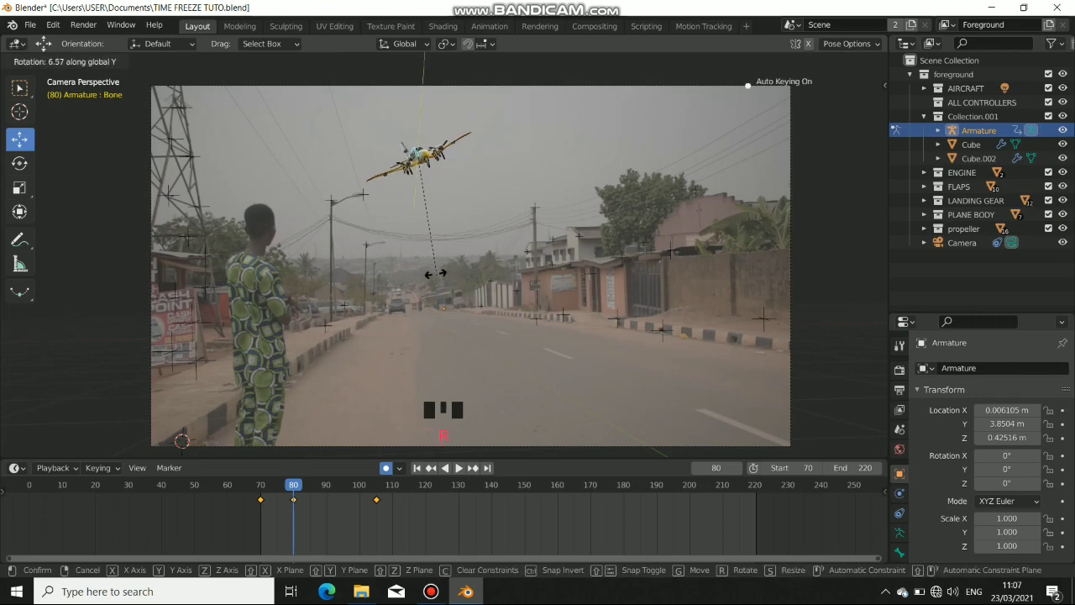
left_click(403, 281)
key("r")
key("z")
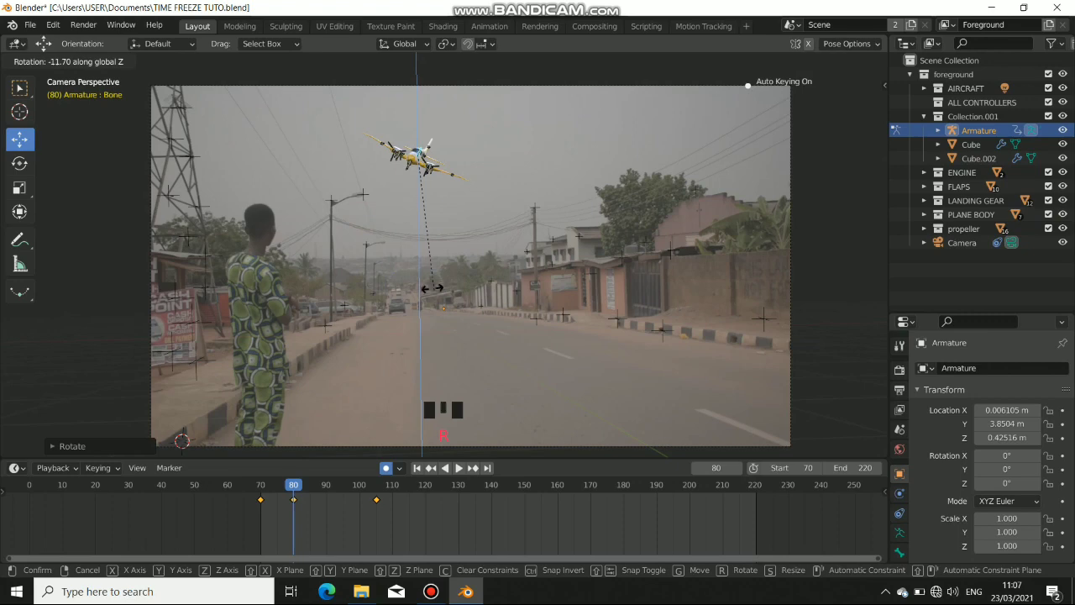
left_click(391, 272)
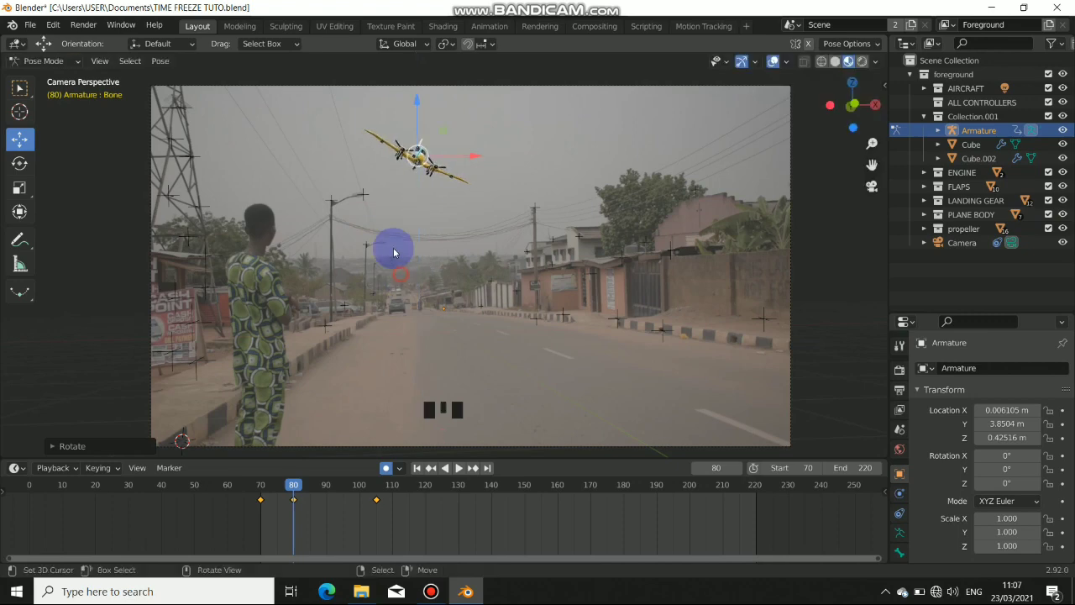
- Slide the plane sideways along X, then return to frame 70
left_click(470, 158)
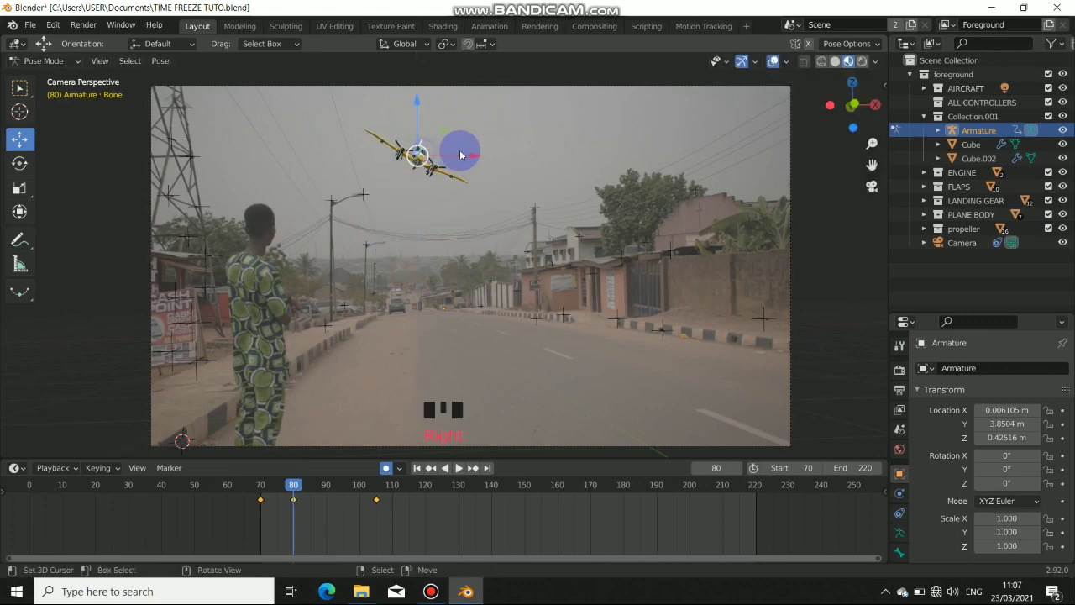
left_click_drag(479, 159, 501, 156)
left_click_drag(293, 492, 261, 488)
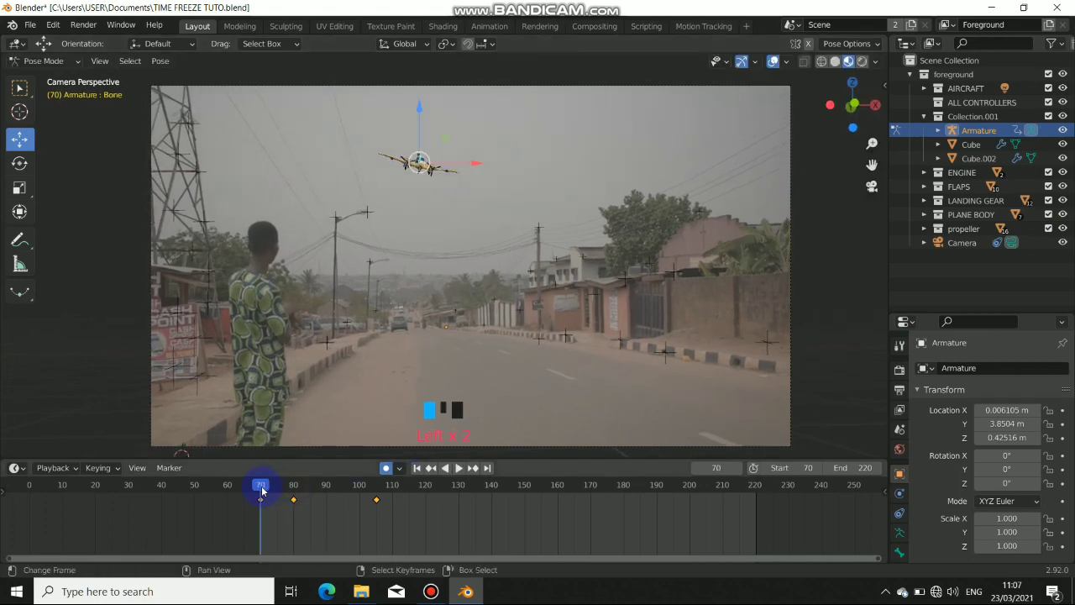
left_click(458, 474)
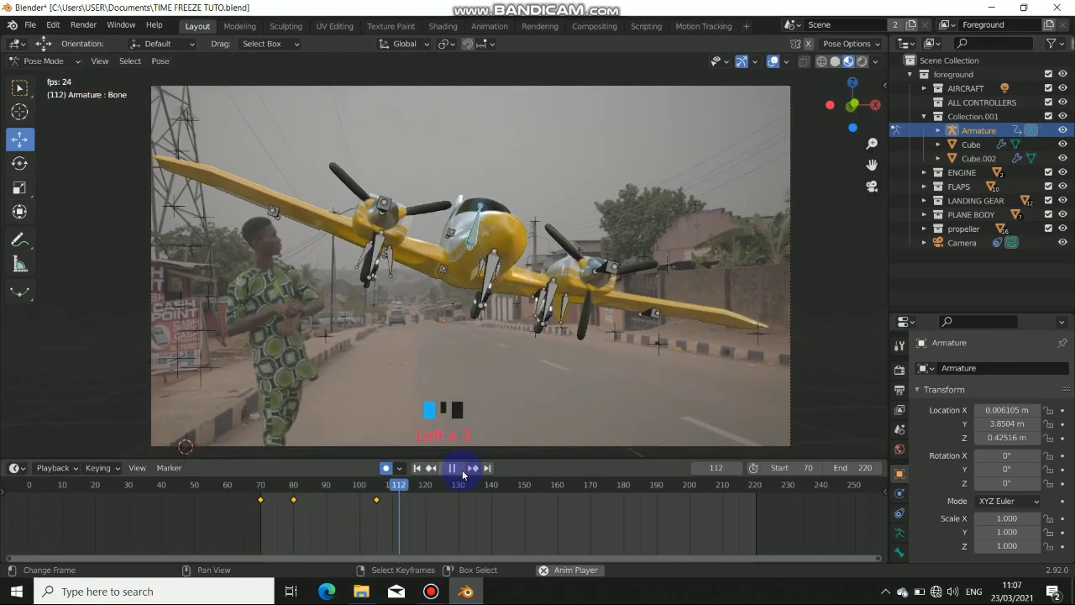
left_click(454, 470)
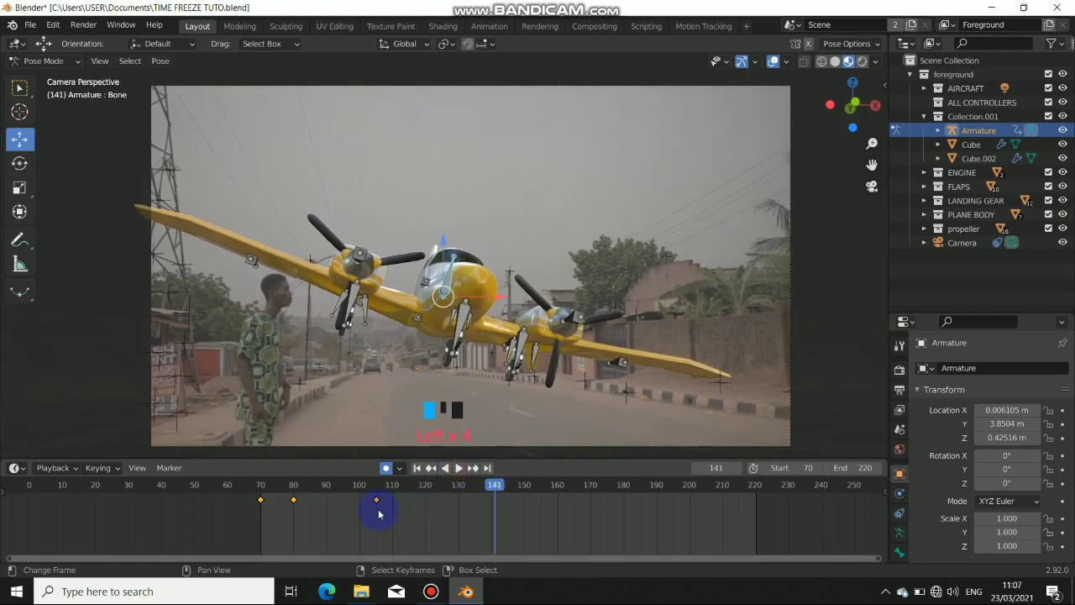
left_click(377, 513)
left_click_drag(377, 495, 262, 510)
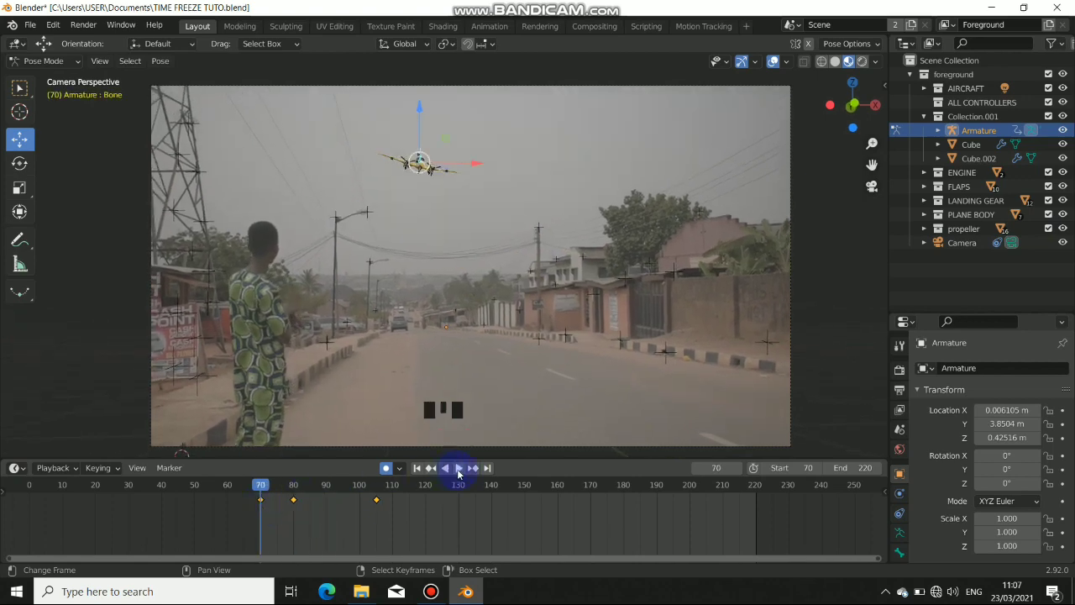
left_click(457, 468)
- At frame 92, key a new rotation of the plane and adjust it around global X
left_click(458, 468)
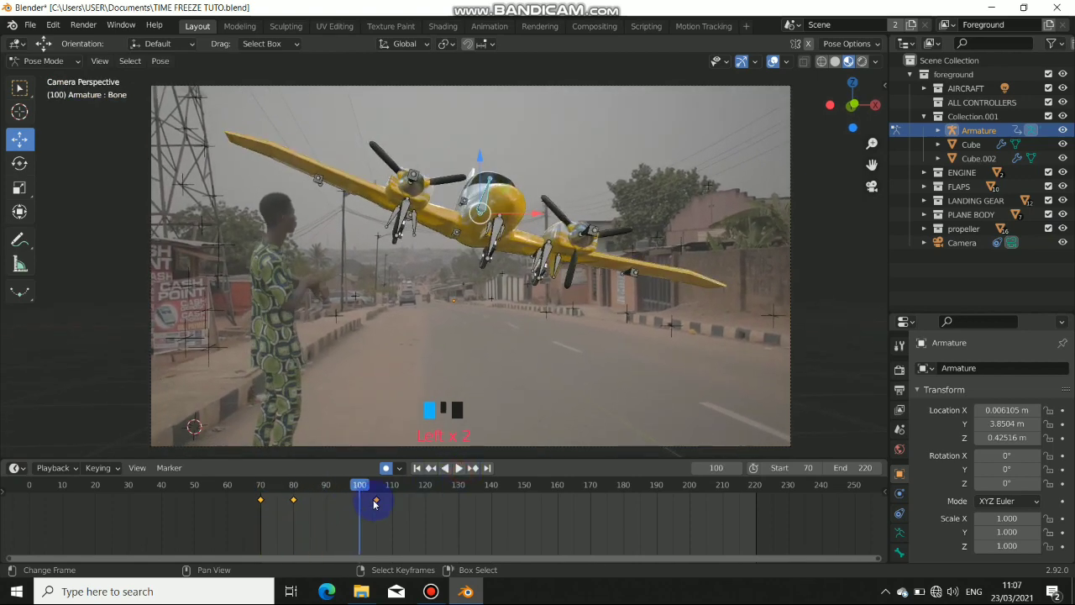
left_click(332, 511)
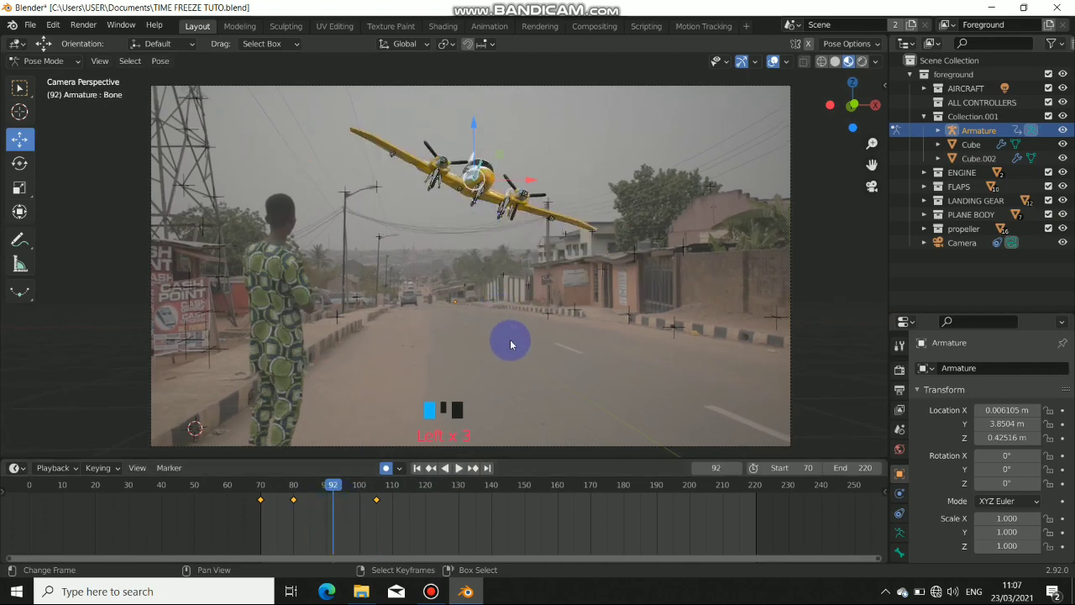
key("r")
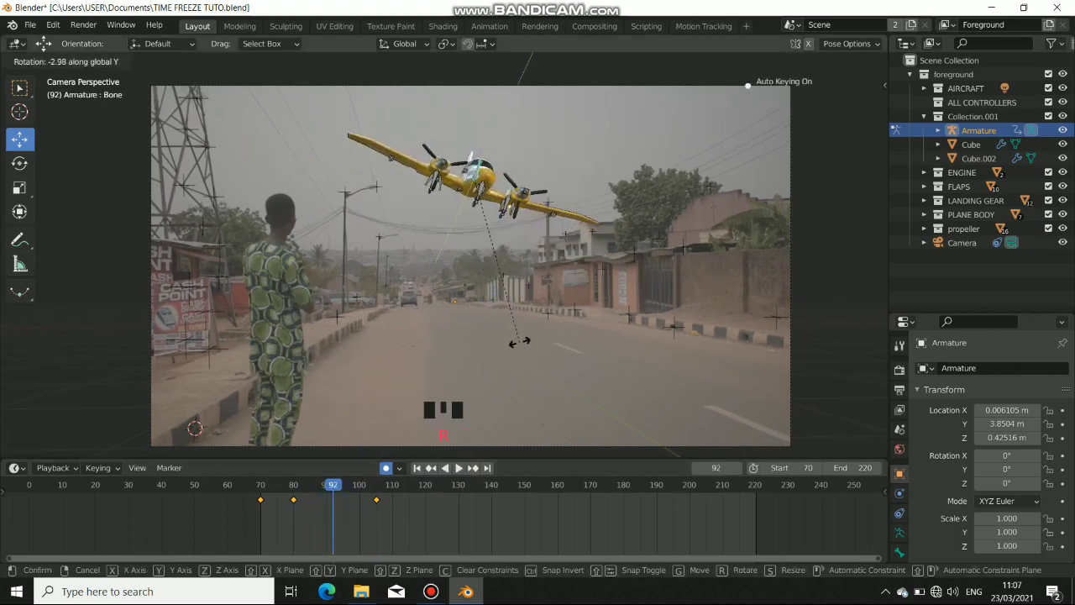
left_click(542, 320)
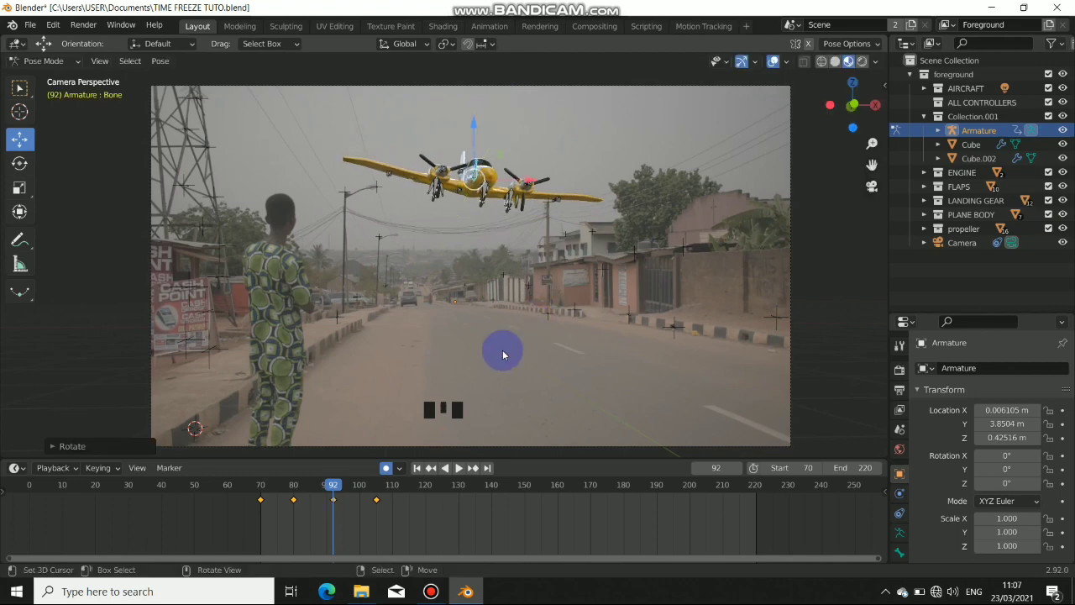
key("r")
key("x")
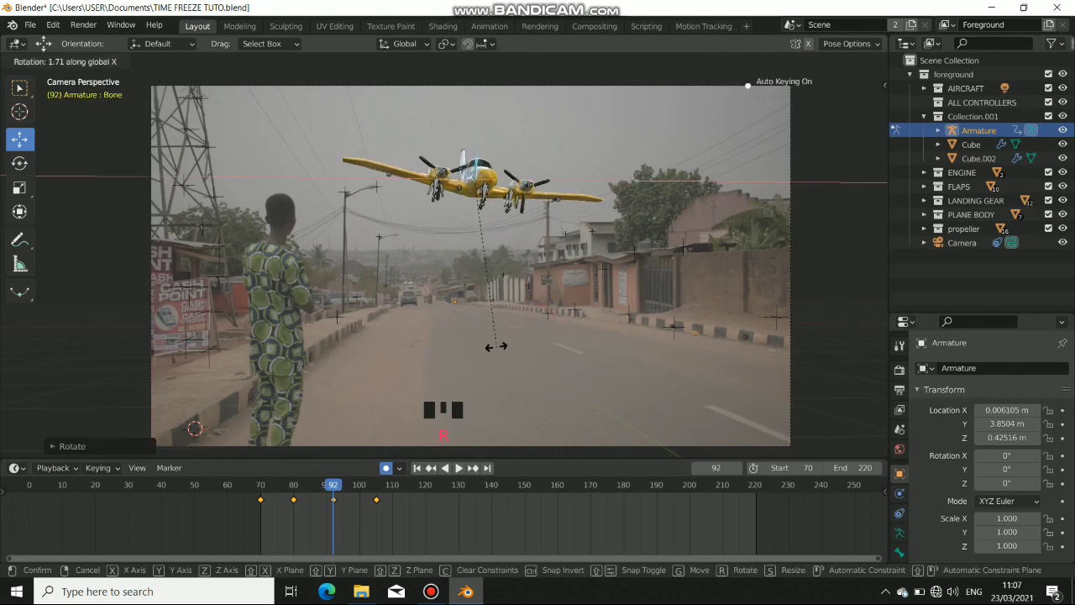
left_click(484, 315)
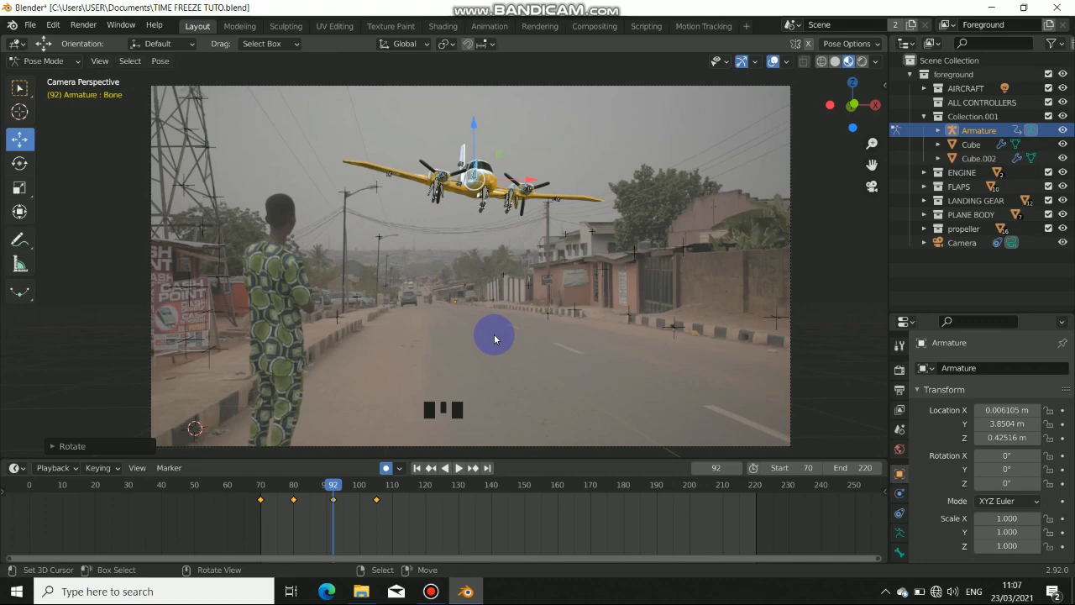
- Turn the plane around global Z to level it, then scrub back and replay
key("r")
key("z")
left_click(456, 404)
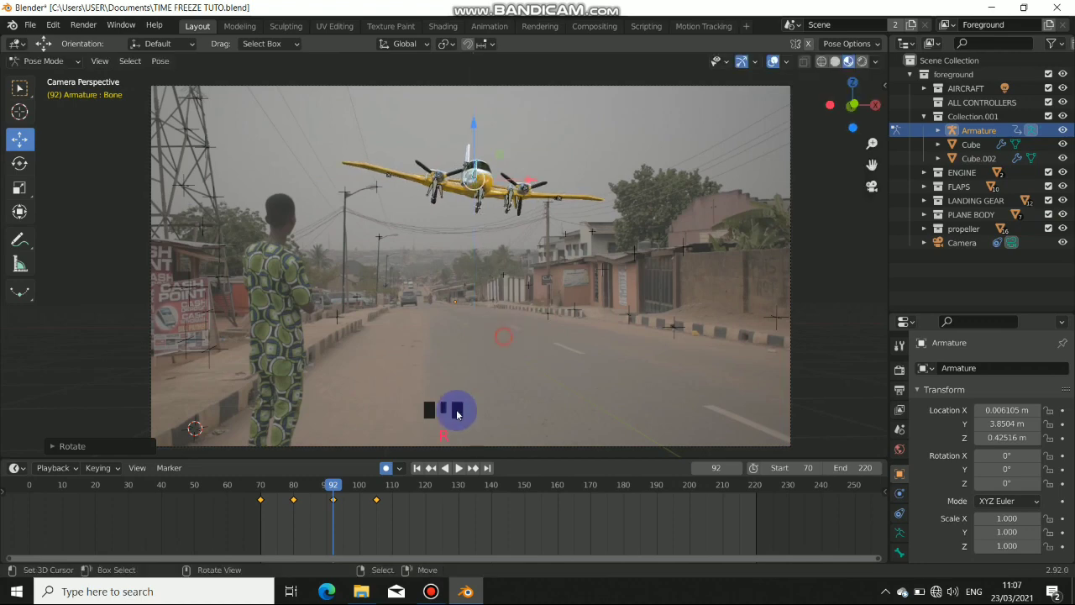
left_click_drag(334, 484, 280, 490)
key("space")
key("Left")
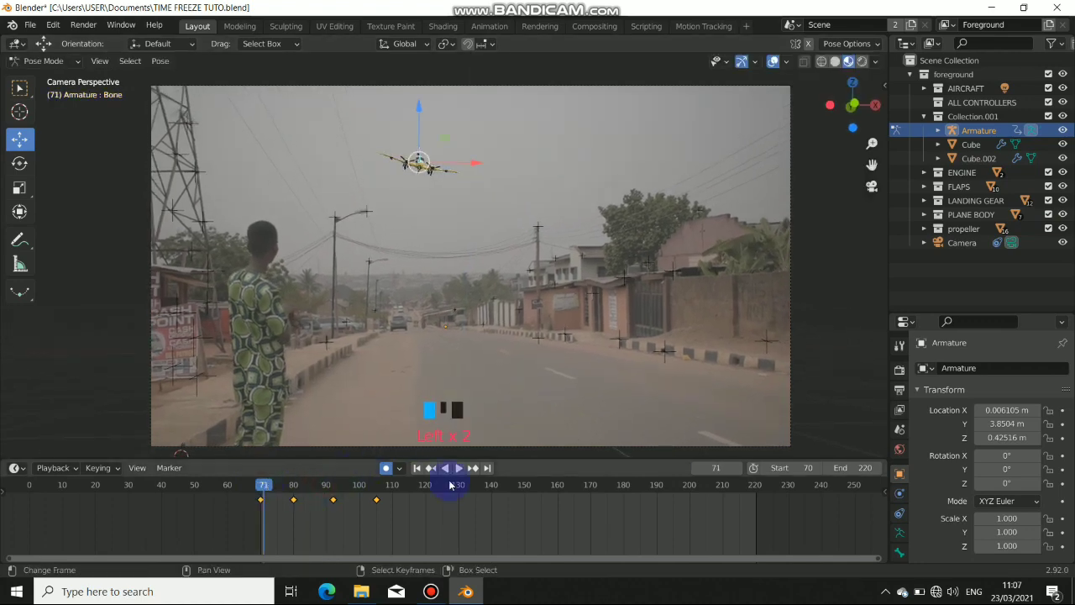
- Play the flight from frame 71, check frames 104–106, then orbit and zoom out of camera view
key("Left")
left_click(460, 470)
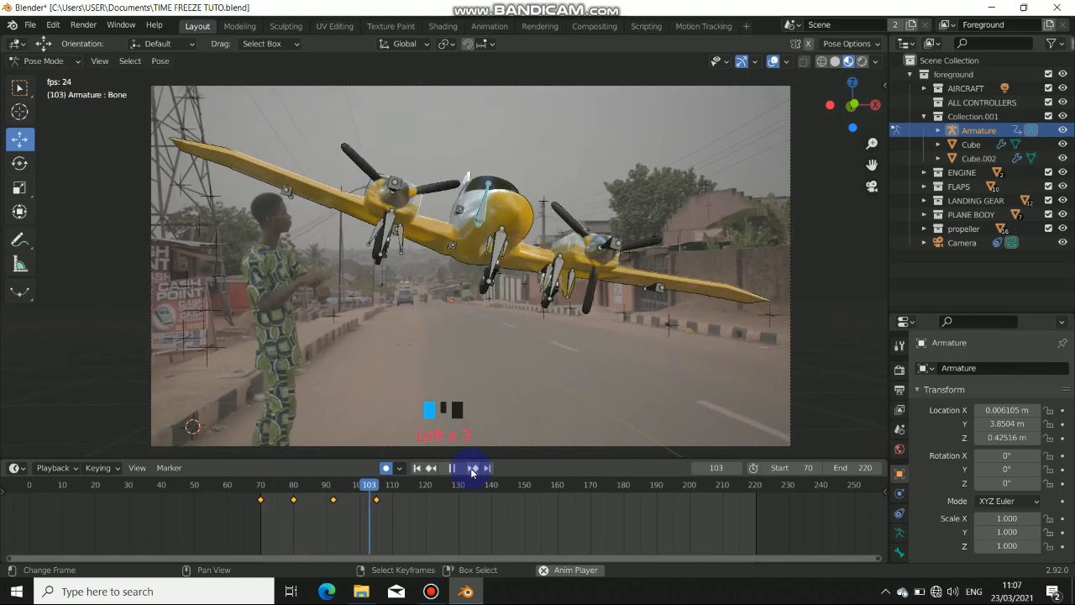
left_click(472, 468)
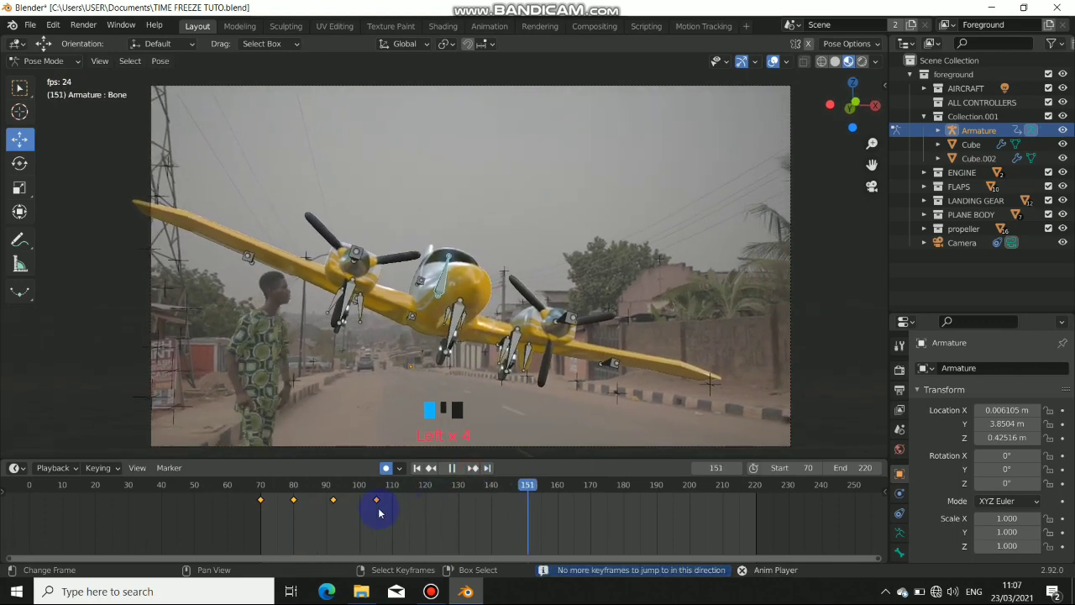
left_click(377, 508)
key("Left")
key("Left")
key("Left")
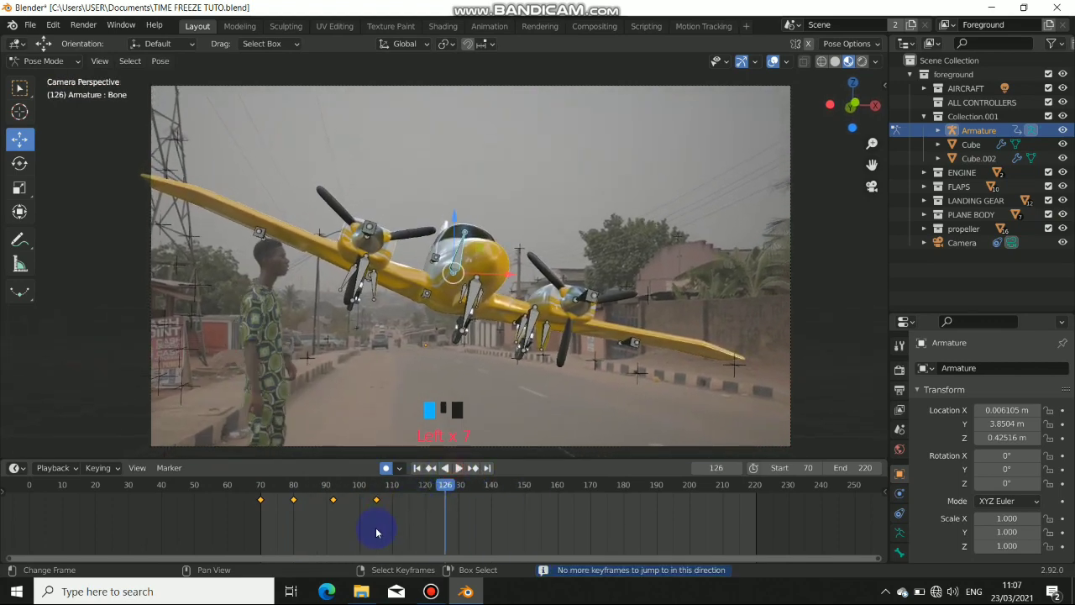
left_click(377, 527)
left_click(380, 525)
left_click(376, 506)
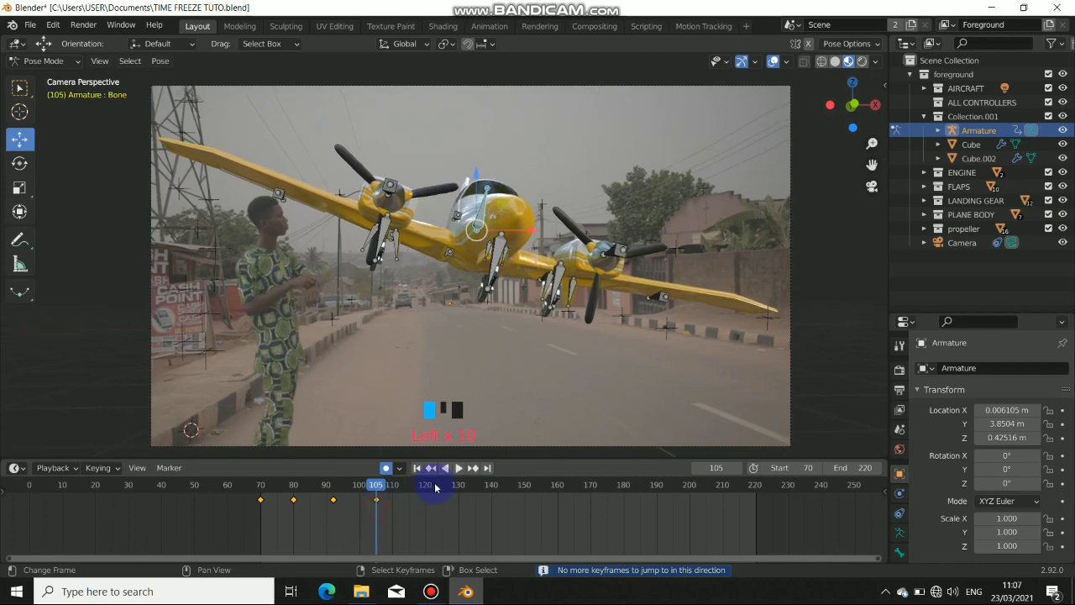
middle_click_drag(425, 238, 453, 252)
scroll(529, 283, "down", 2)
- Try moving the plane left at frame 93, check it through the camera, then undo it
left_click(336, 514)
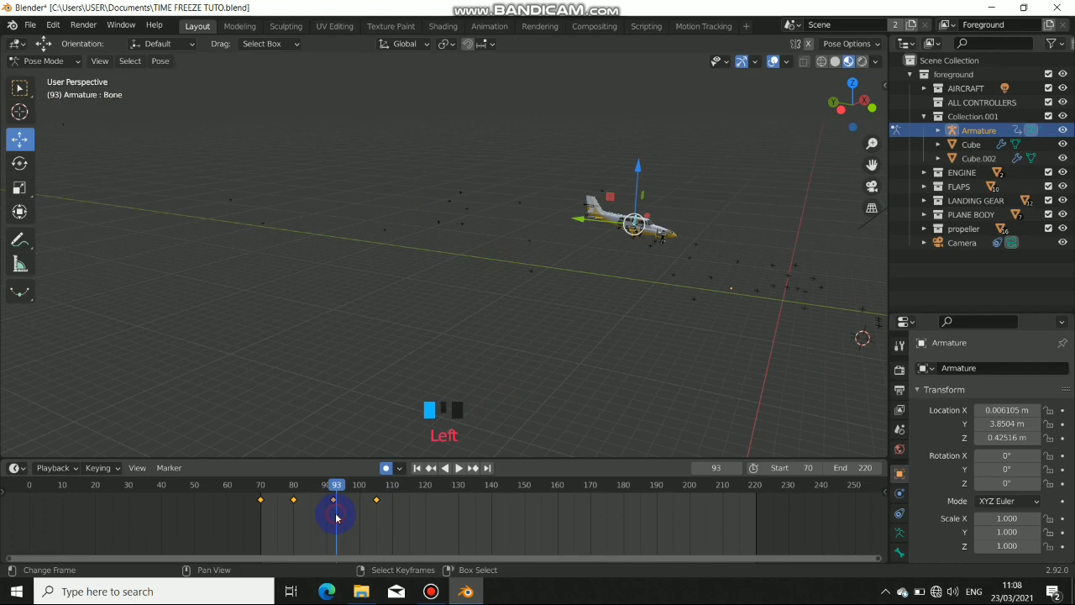
left_click_drag(577, 224, 539, 223)
key("KP_0")
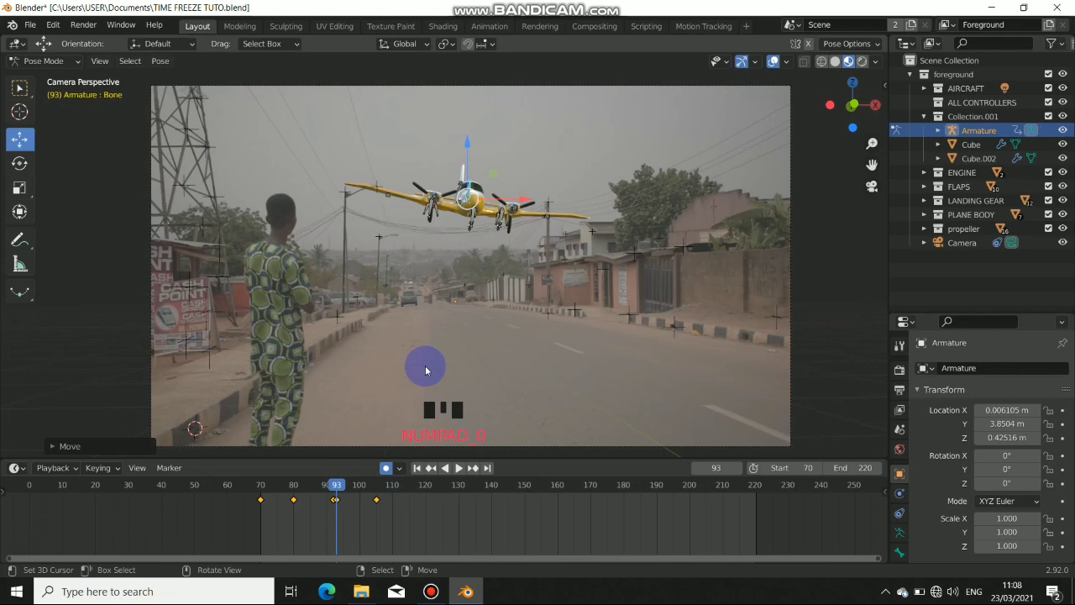
key("ctrl+z")
key("Right")
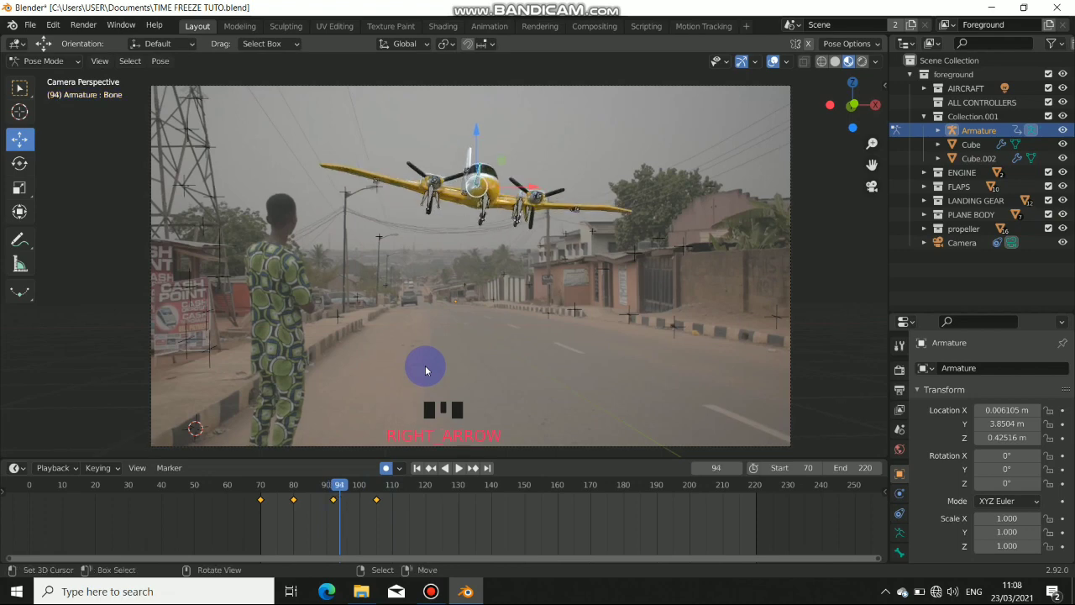
key("KP_0")
key("Left")
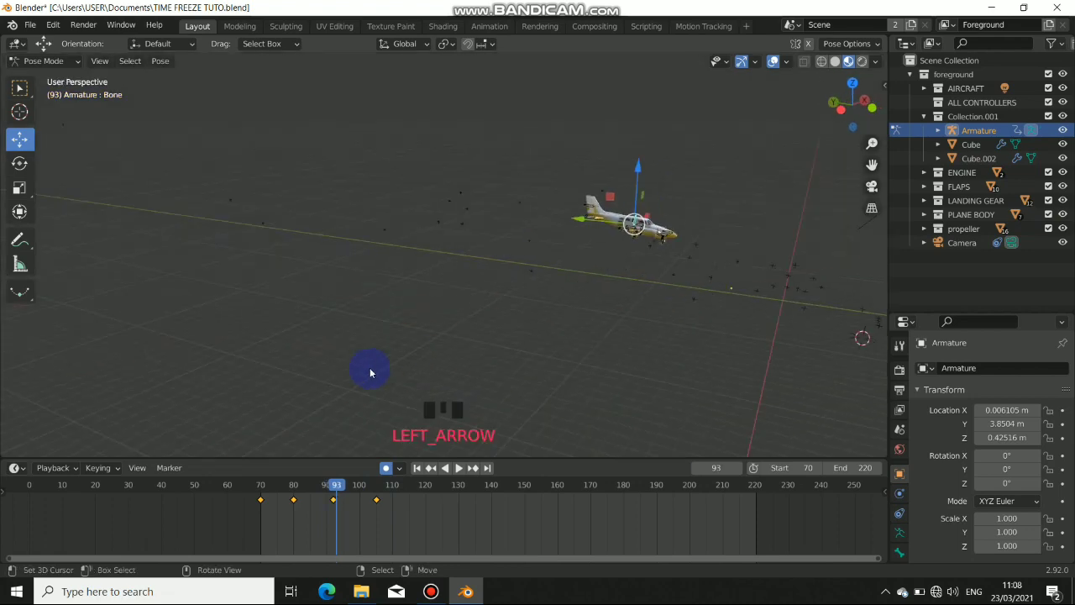
key("Left")
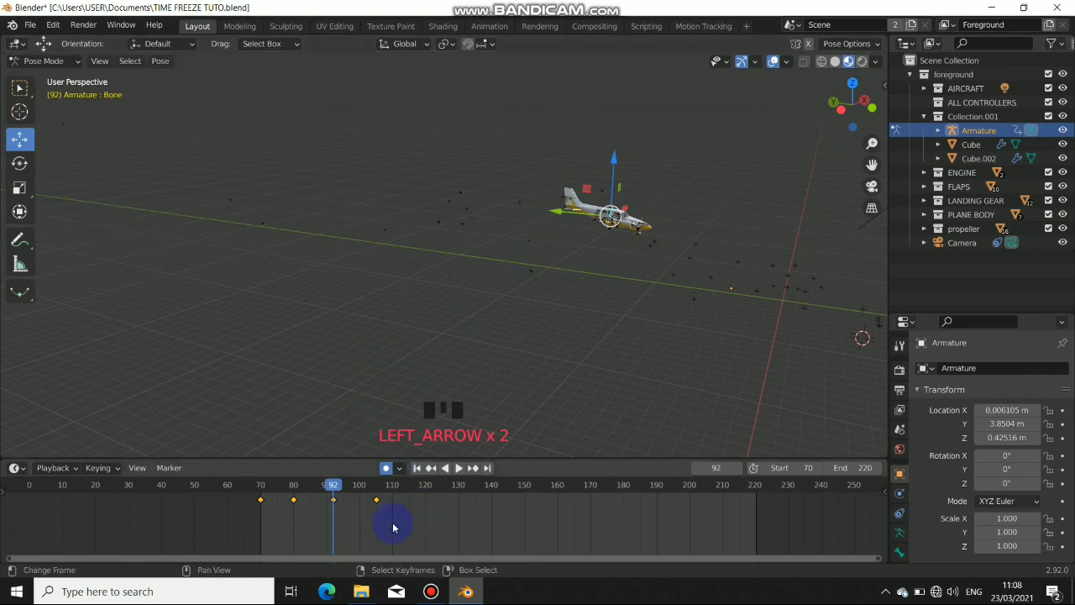
- At the frame-92 keyframe, slide the plane about 4.5 m left and play it back in camera view
left_click(363, 521)
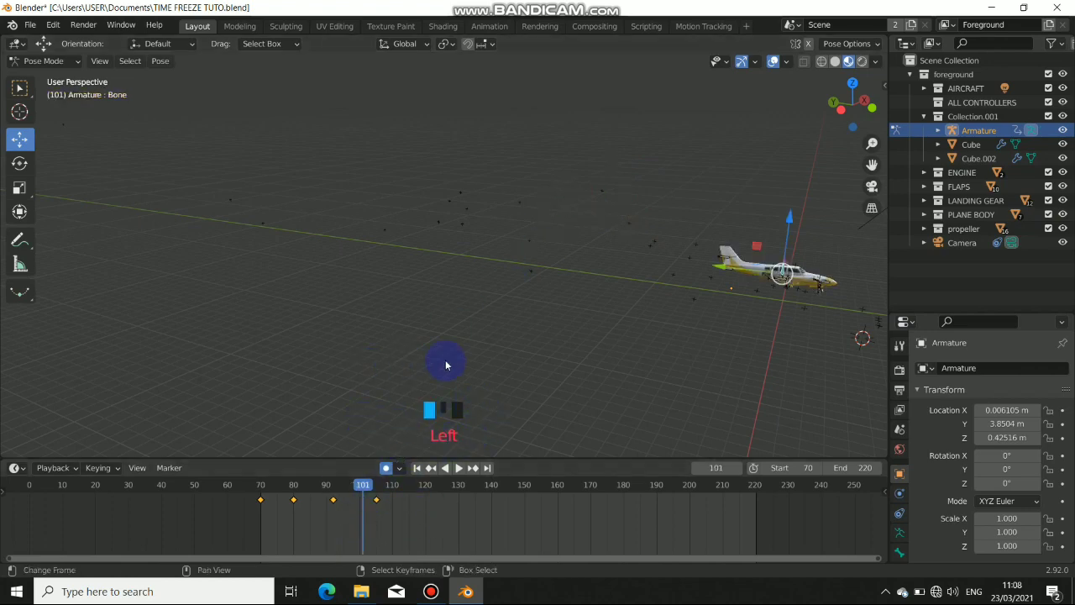
left_click(420, 472)
left_click(474, 470)
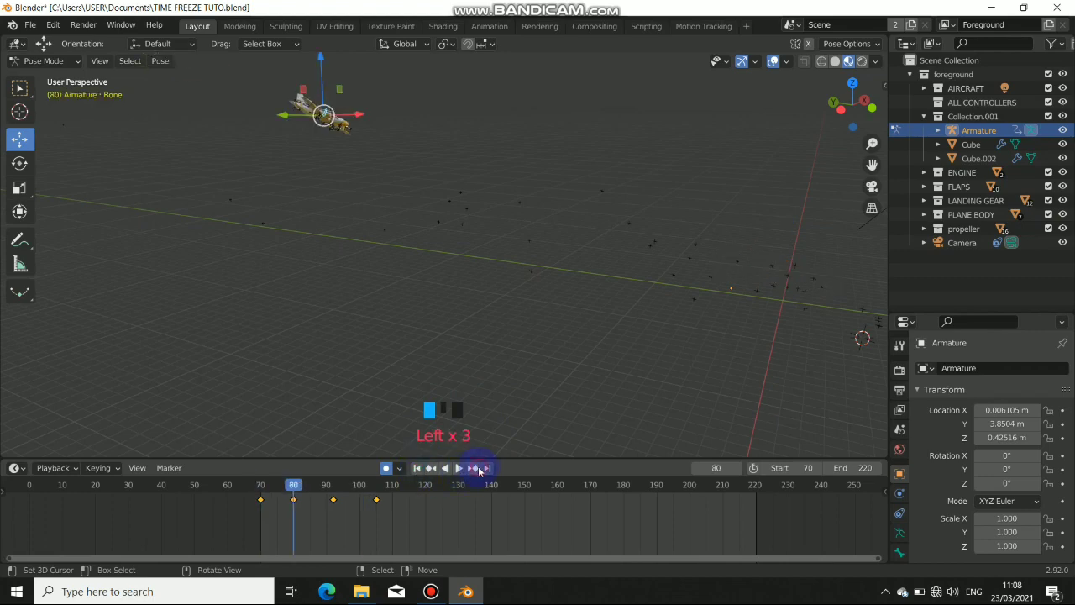
left_click(473, 470)
left_click(433, 468)
left_click(473, 468)
left_click_drag(568, 215, 466, 204)
key("KP_0")
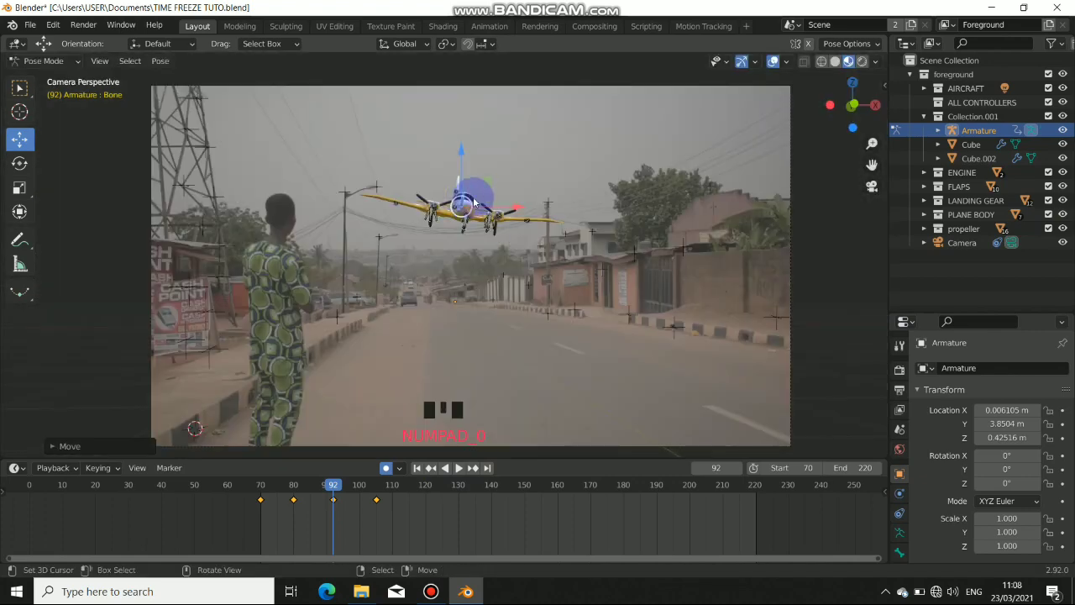
left_click(460, 470)
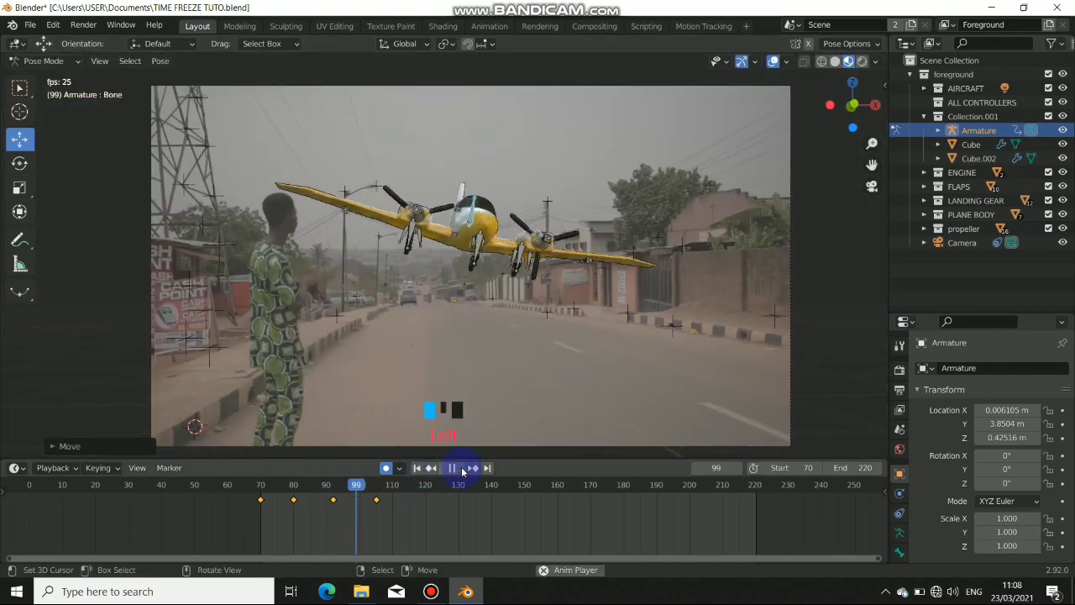